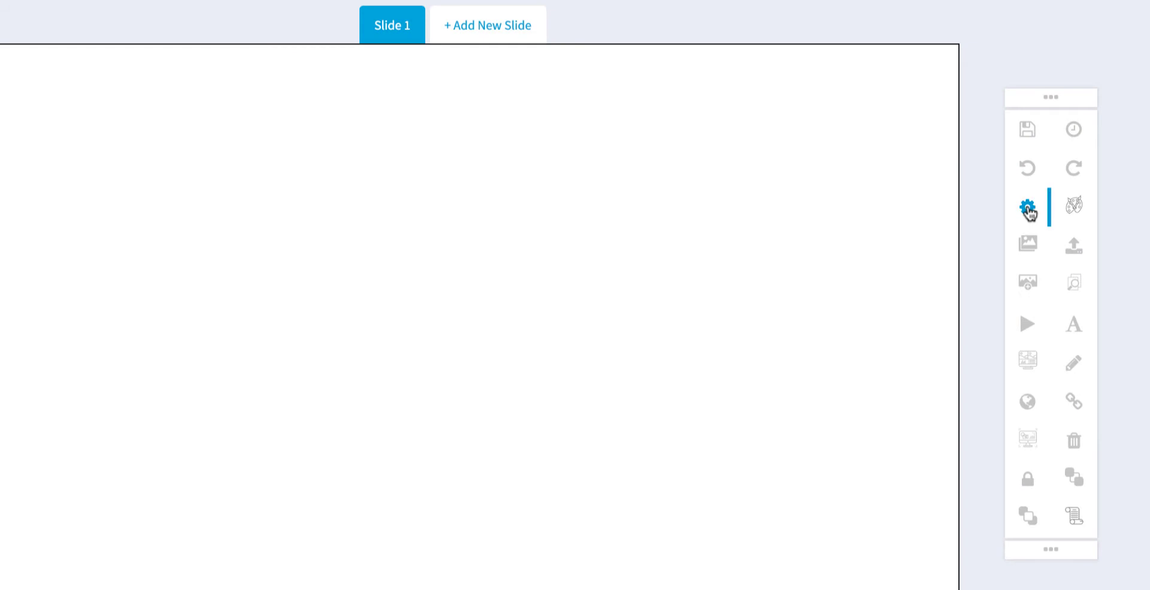
Try the portrait canvas orientation, return the canvas to landscape, and open the list of resolutions
{"action": "left_click", "coordinate": [1027, 208]}
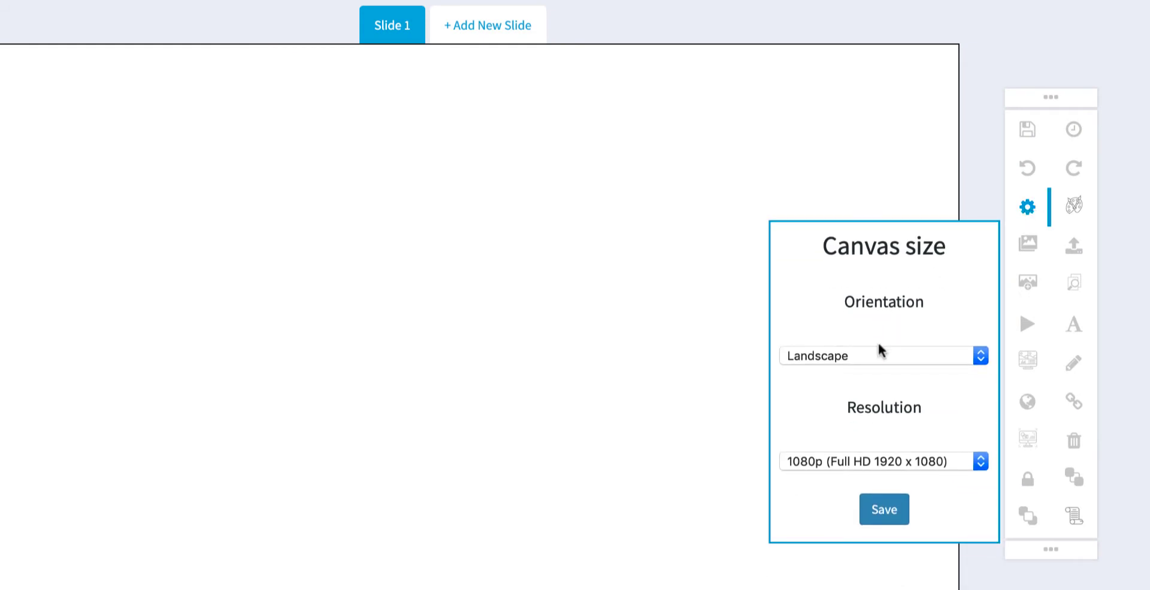
{"action": "left_click", "coordinate": [860, 353]}
{"action": "left_click", "coordinate": [843, 339]}
{"action": "left_click", "coordinate": [851, 354]}
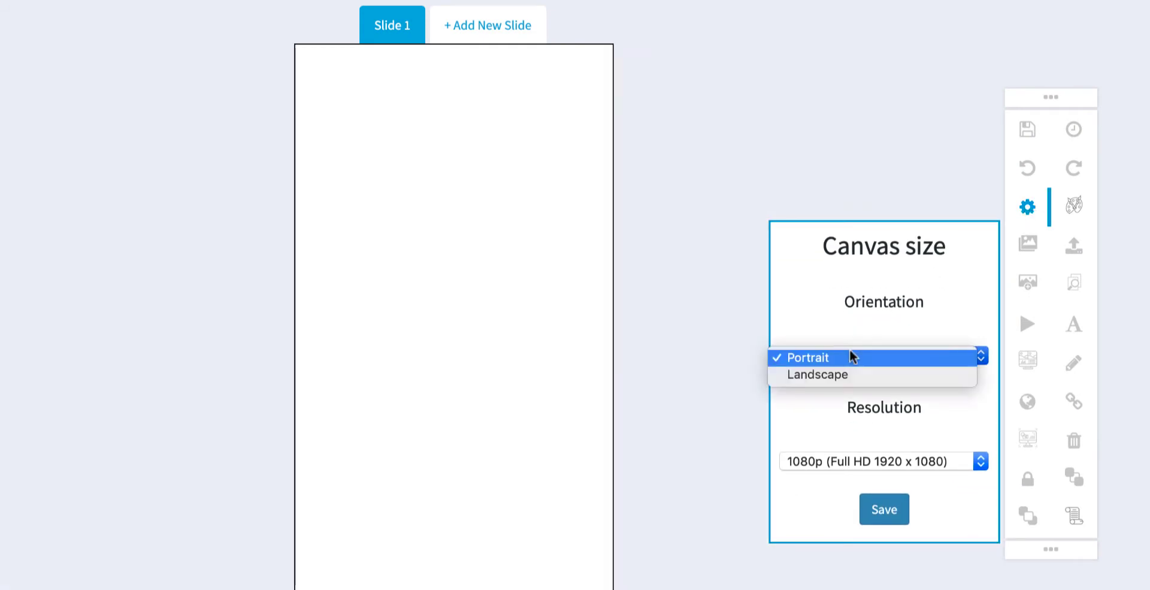
{"action": "left_click", "coordinate": [854, 372]}
{"action": "left_click", "coordinate": [973, 460]}
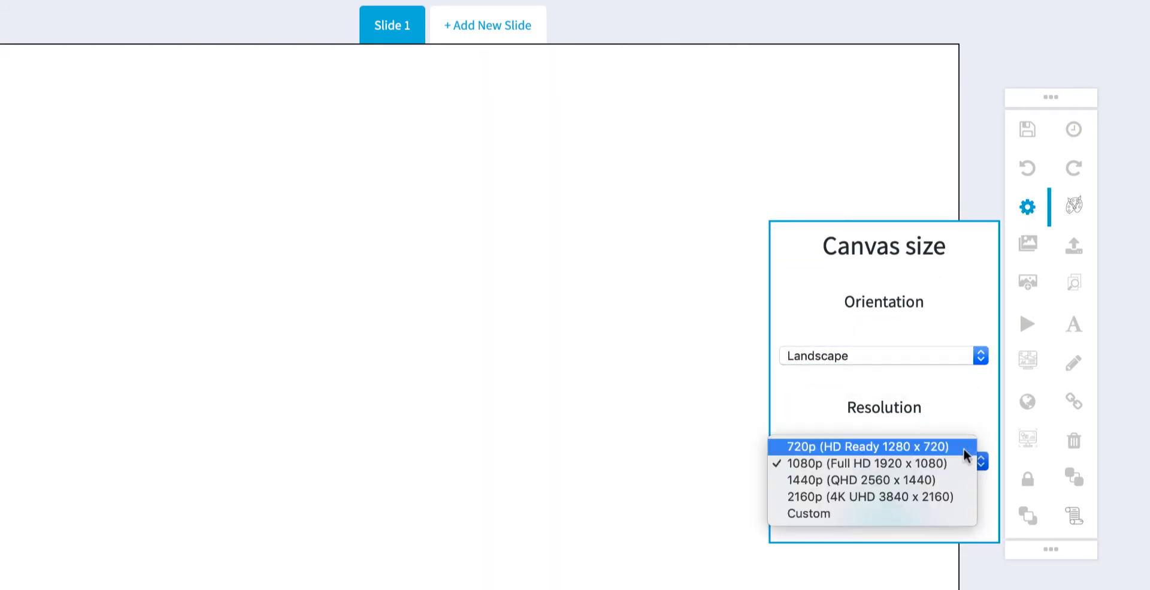
Set the background color of slide 1 to red
{"action": "left_click", "coordinate": [1074, 207]}
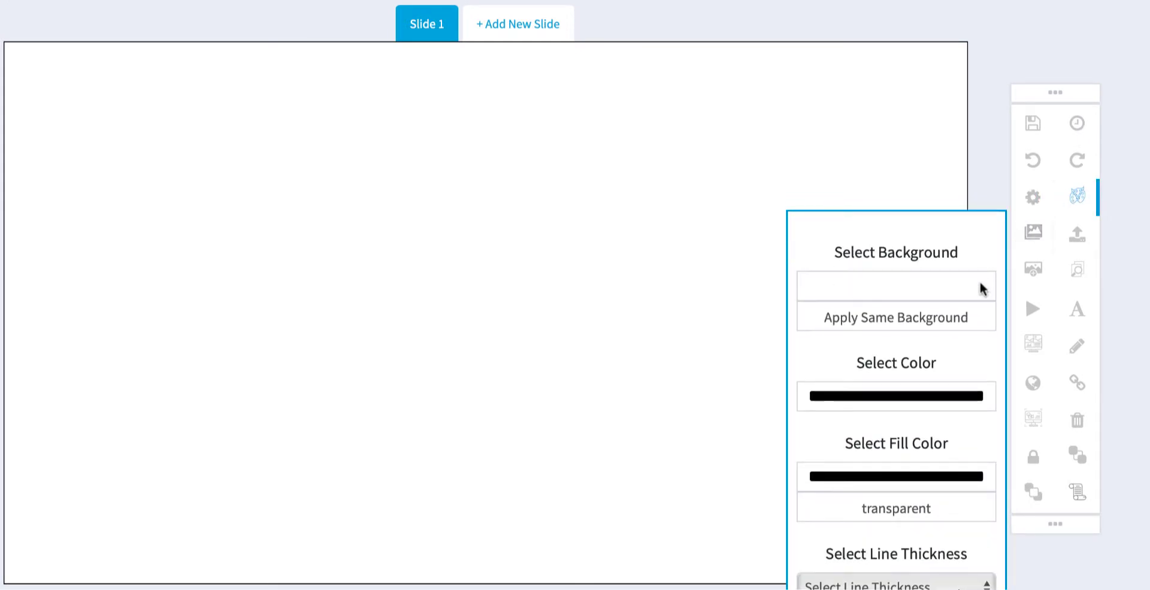
{"action": "left_click", "coordinate": [910, 292]}
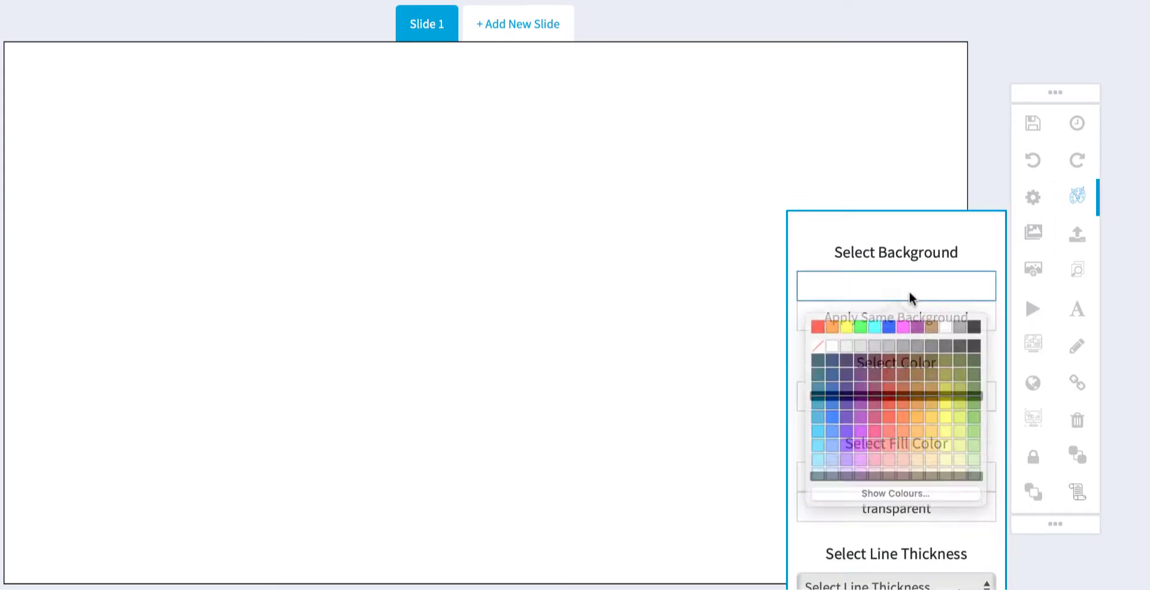
{"action": "left_click", "coordinate": [828, 324]}
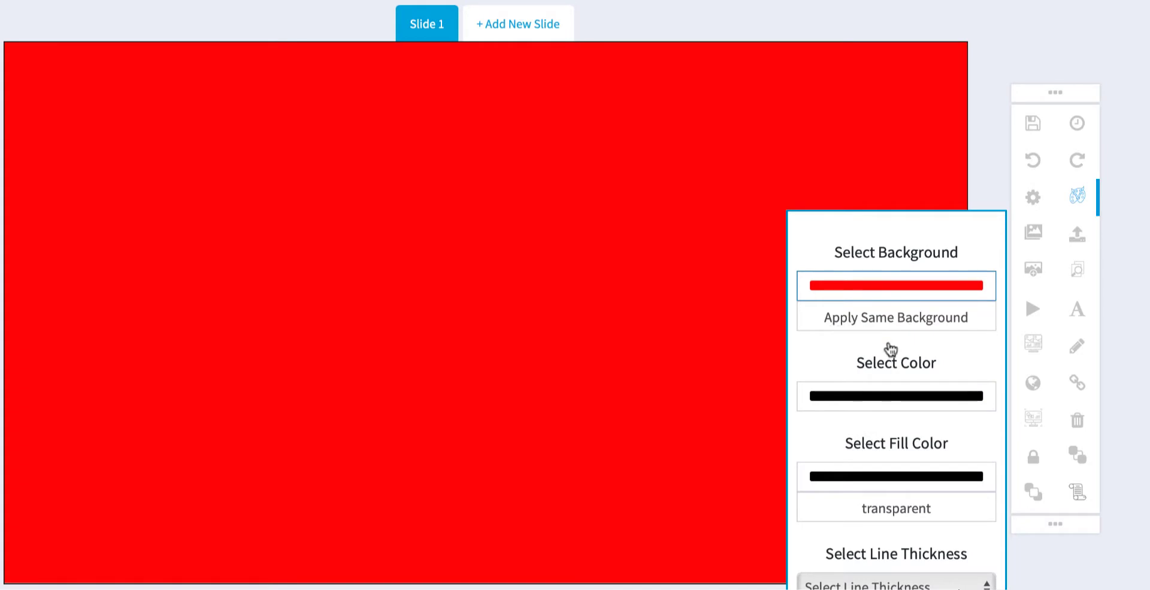
{"action": "scroll", "coordinate": [935, 364], "scroll_direction": "down", "scroll_amount": 1}
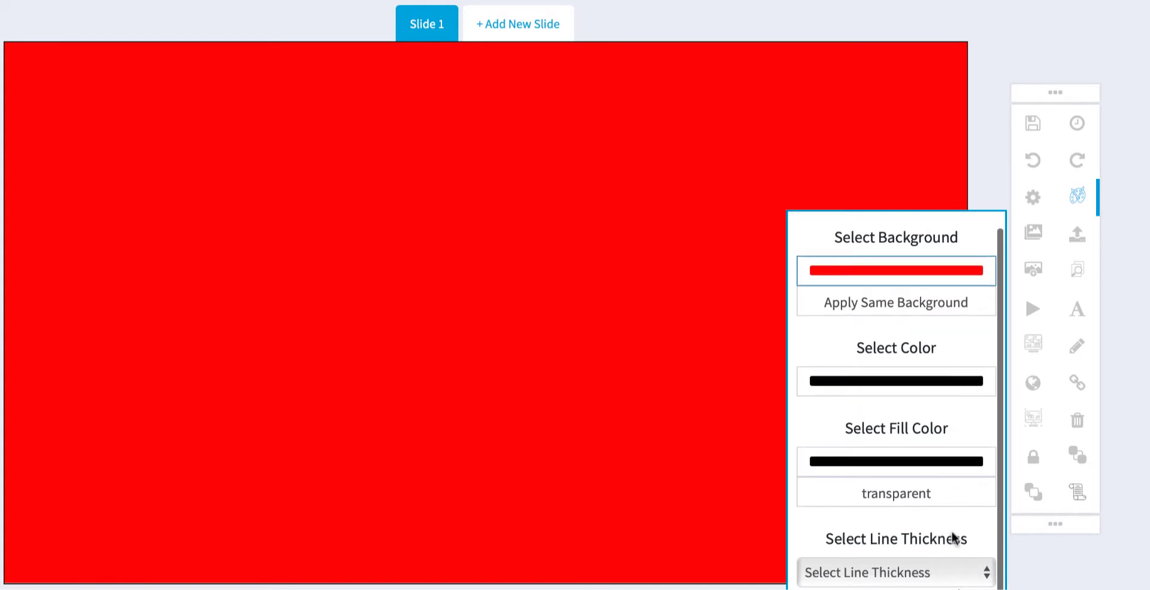
Add the grey background template with the computer and round icons, and place it along the left side of slide 1
{"action": "left_click", "coordinate": [1033, 232]}
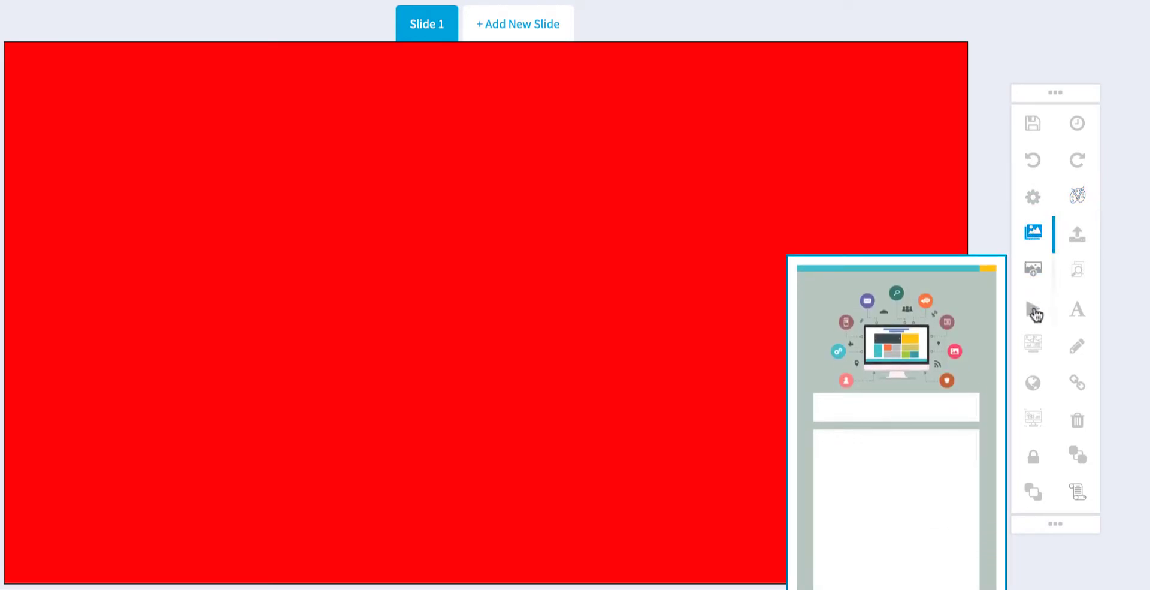
{"action": "left_click", "coordinate": [894, 350]}
{"action": "left_click_drag", "start_coordinate": [547, 144], "coordinate": [261, 213]}
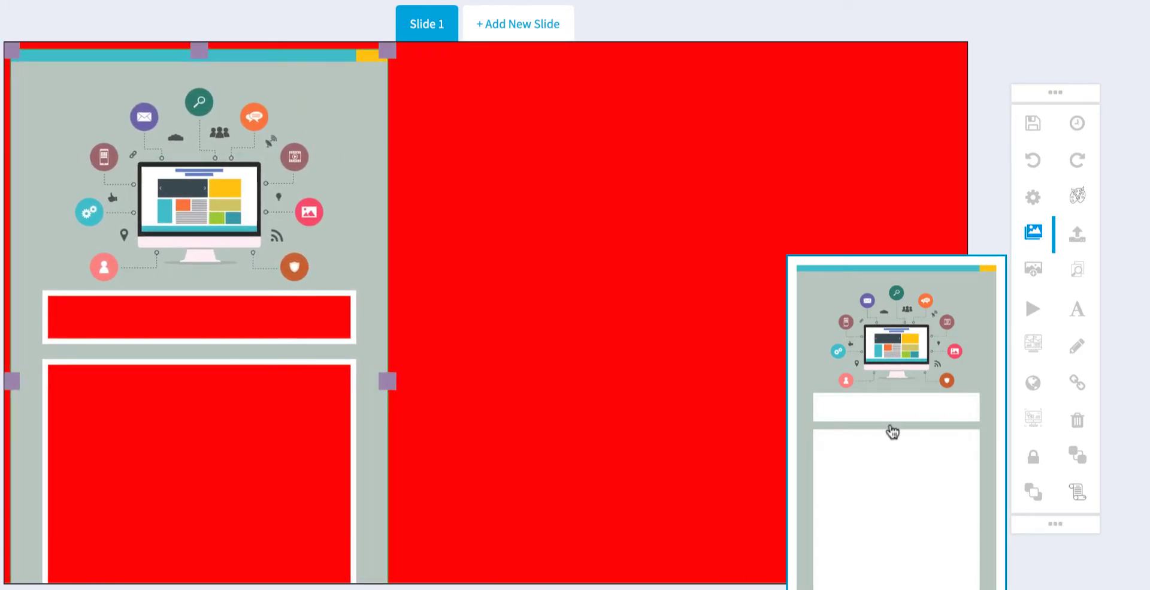
Add the blue background template with the cartoon businessman and tablet, and place it across the middle of slide 1
{"action": "scroll", "coordinate": [892, 428], "scroll_direction": "down", "scroll_amount": 6}
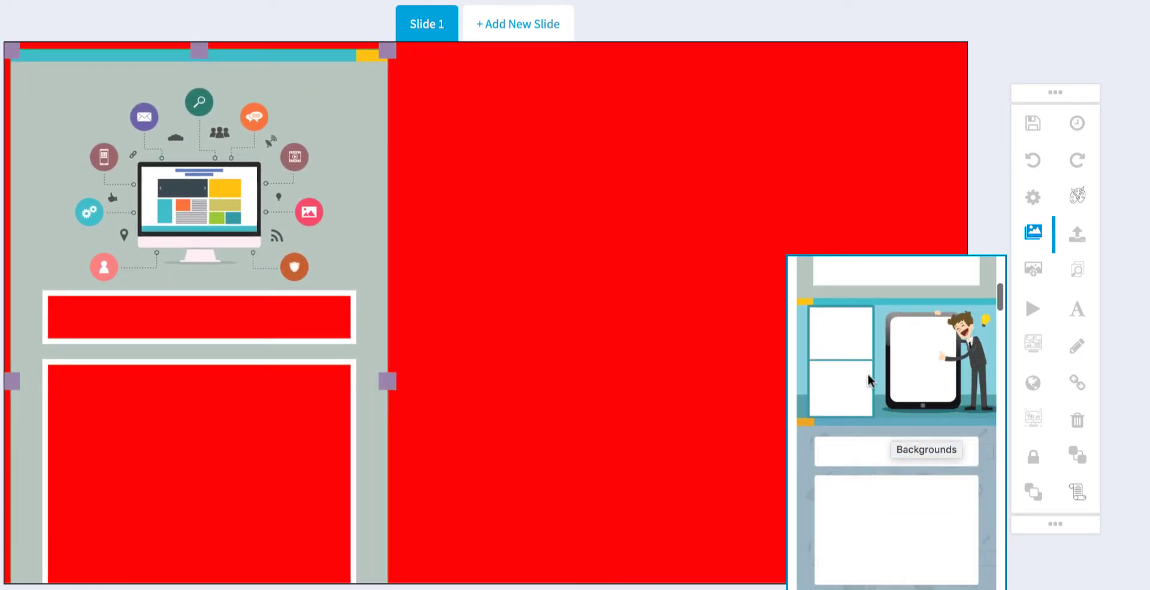
{"action": "left_click", "coordinate": [867, 373]}
{"action": "left_click_drag", "start_coordinate": [433, 165], "coordinate": [514, 135]}
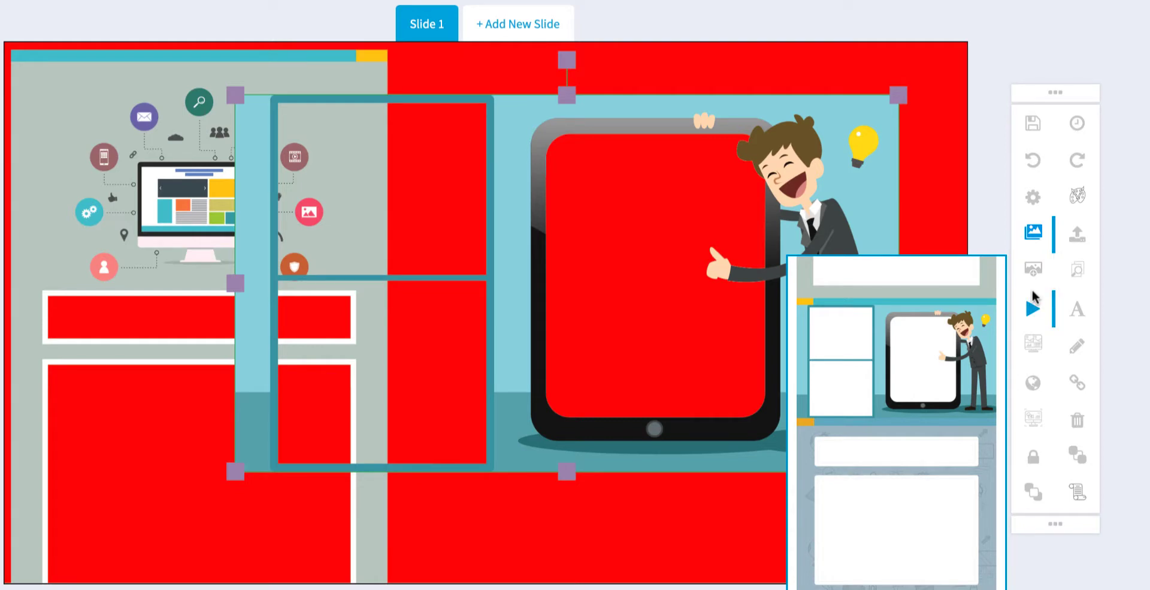
Delete both the businessman template and the grey computer template from slide 1
{"action": "left_click", "coordinate": [1077, 421]}
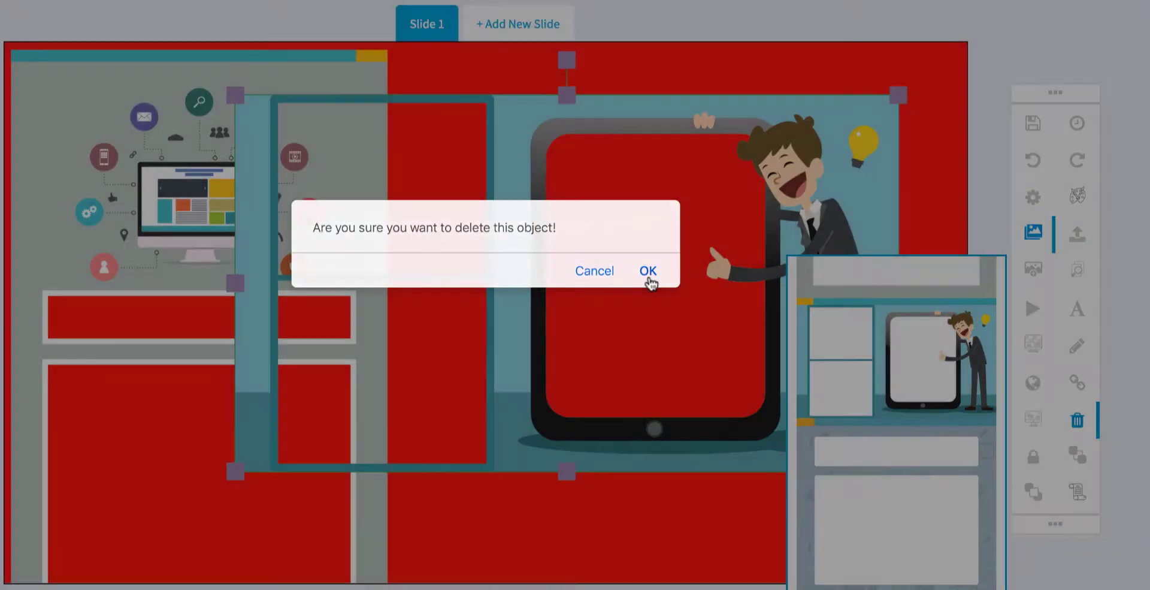
{"action": "left_click", "coordinate": [648, 272]}
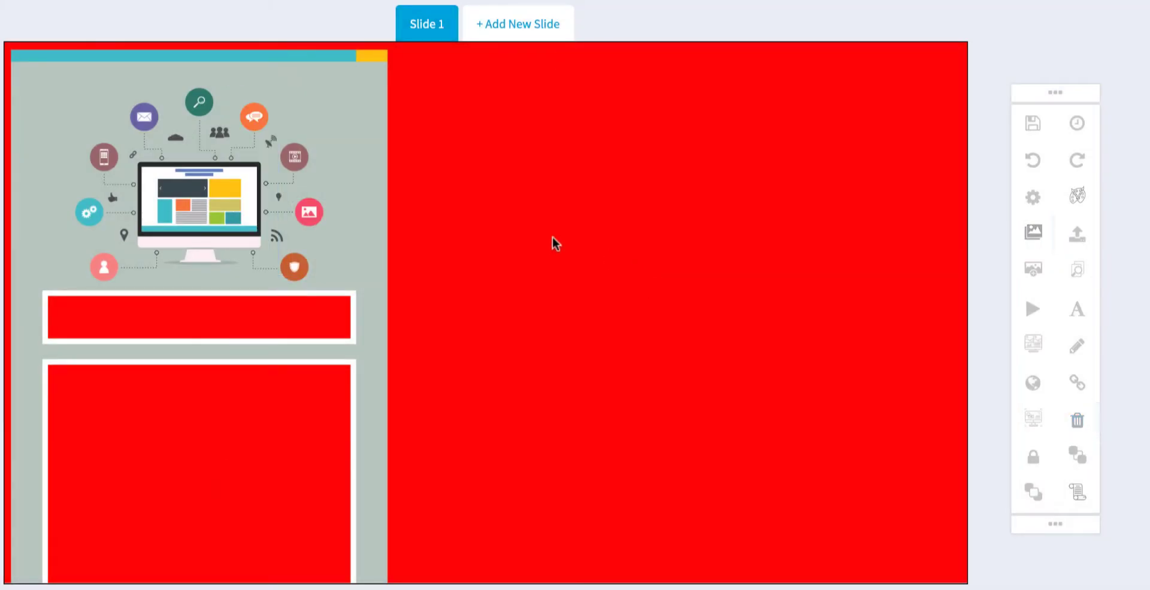
{"action": "left_click", "coordinate": [360, 234]}
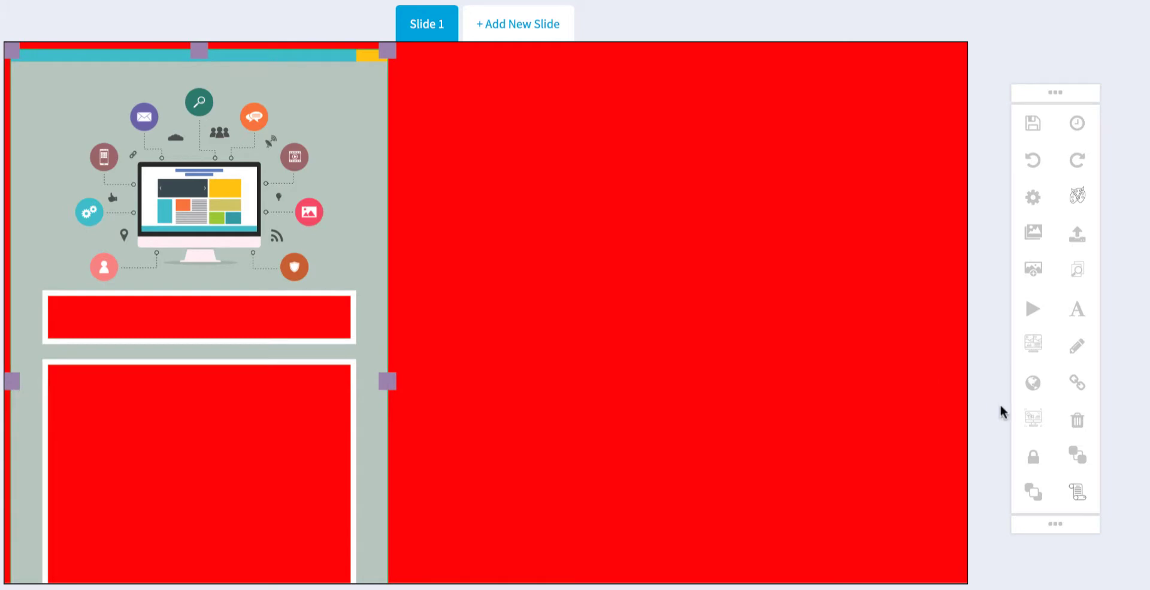
{"action": "left_click", "coordinate": [1078, 421]}
{"action": "left_click", "coordinate": [648, 271]}
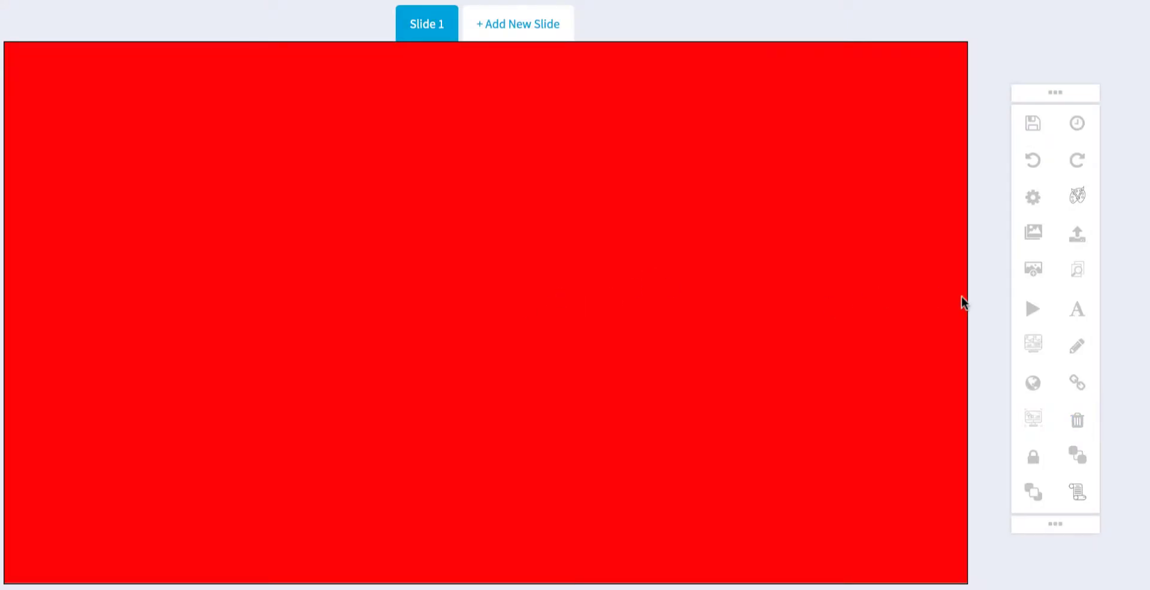
Search the image library for "ship"
{"action": "left_click", "coordinate": [1077, 272]}
{"action": "left_click", "coordinate": [884, 333]}
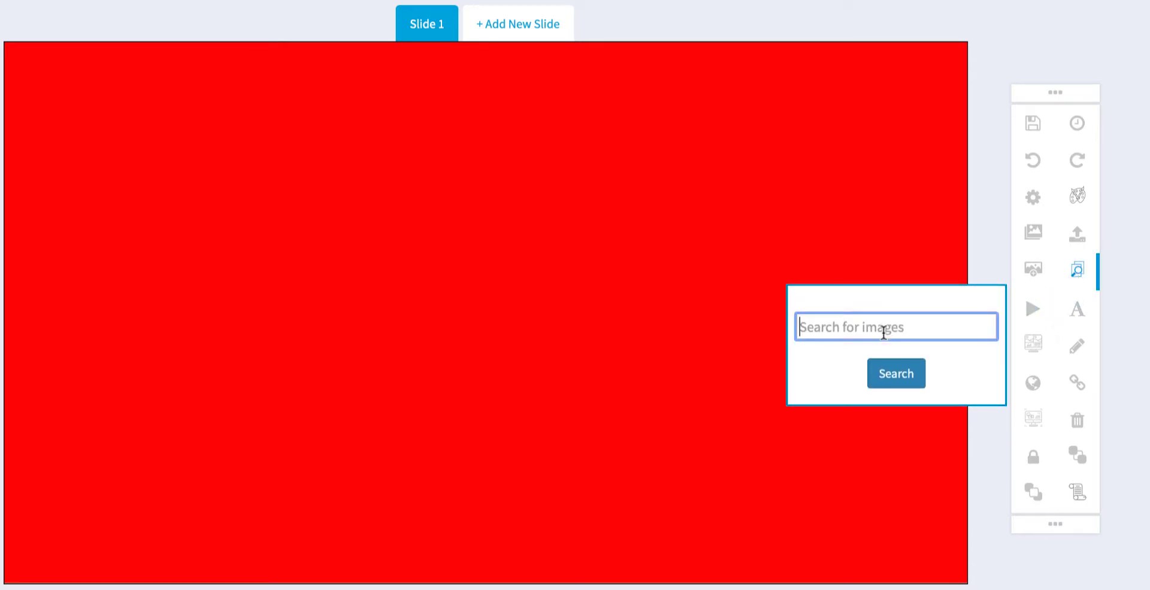
{"action": "type", "text": "ship"}
{"action": "left_click", "coordinate": [905, 371]}
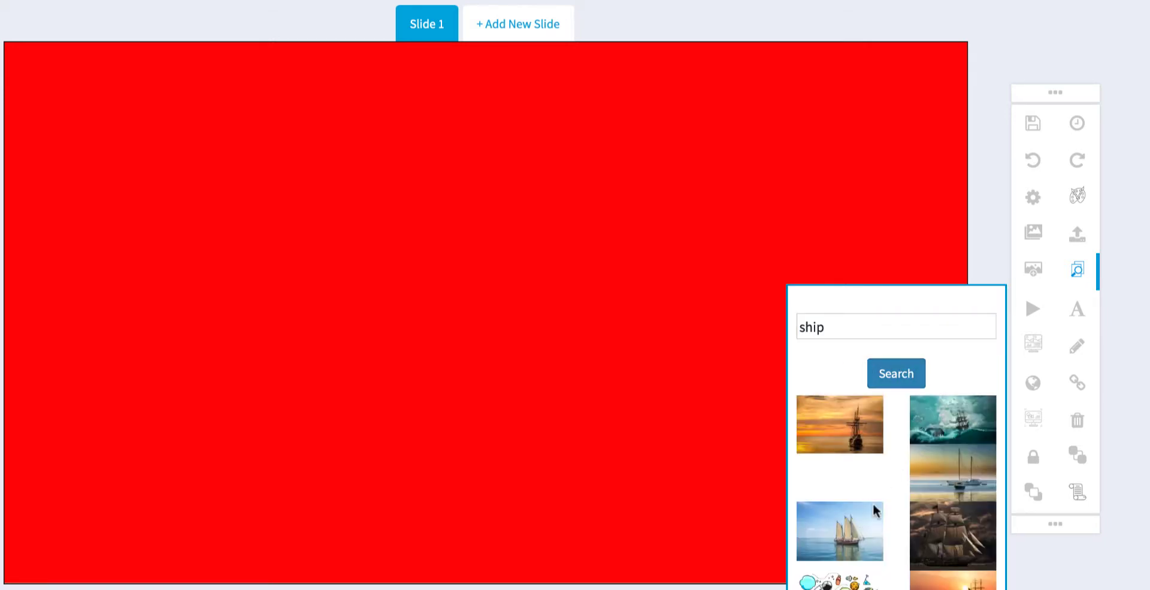
Insert the picture of the sailing ship on calm blue water and stretch it to nearly fill slide 1
{"action": "left_click", "coordinate": [858, 538]}
{"action": "left_click_drag", "start_coordinate": [535, 330], "coordinate": [345, 264]}
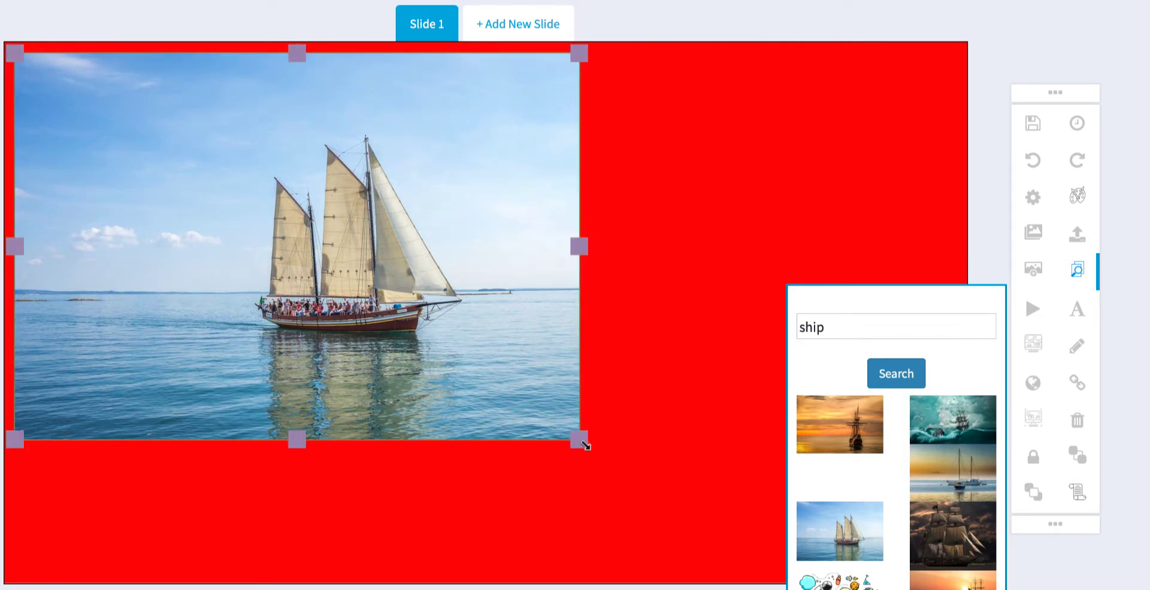
{"action": "left_click_drag", "start_coordinate": [579, 439], "coordinate": [959, 574]}
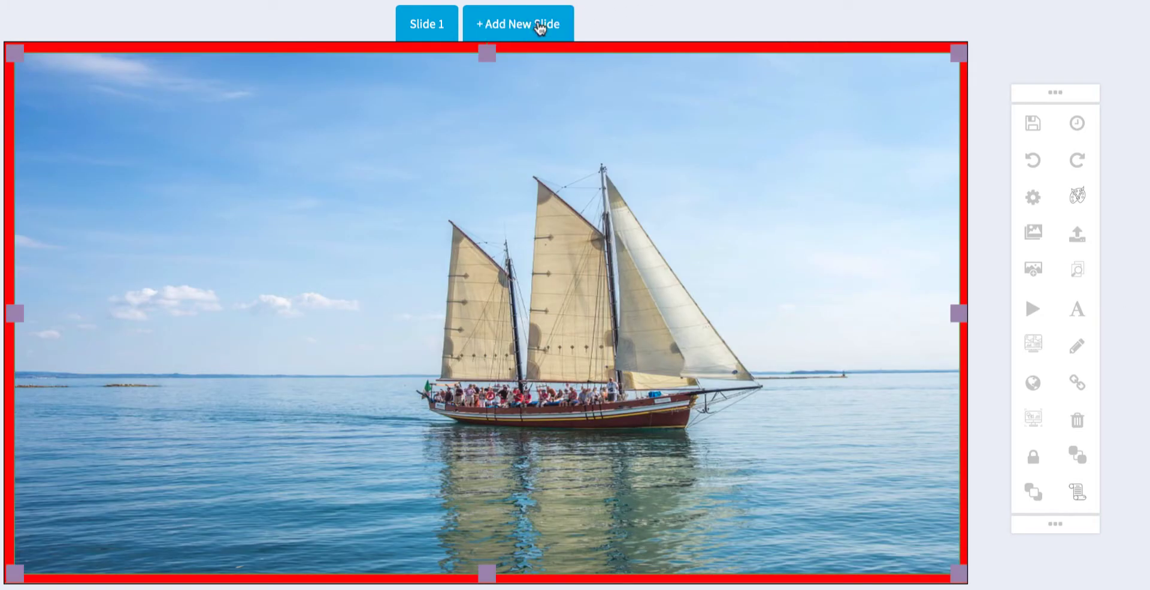
Add a second slide and set its switch timing to 5 seconds with the Stripe animation
{"action": "left_click", "coordinate": [514, 27]}
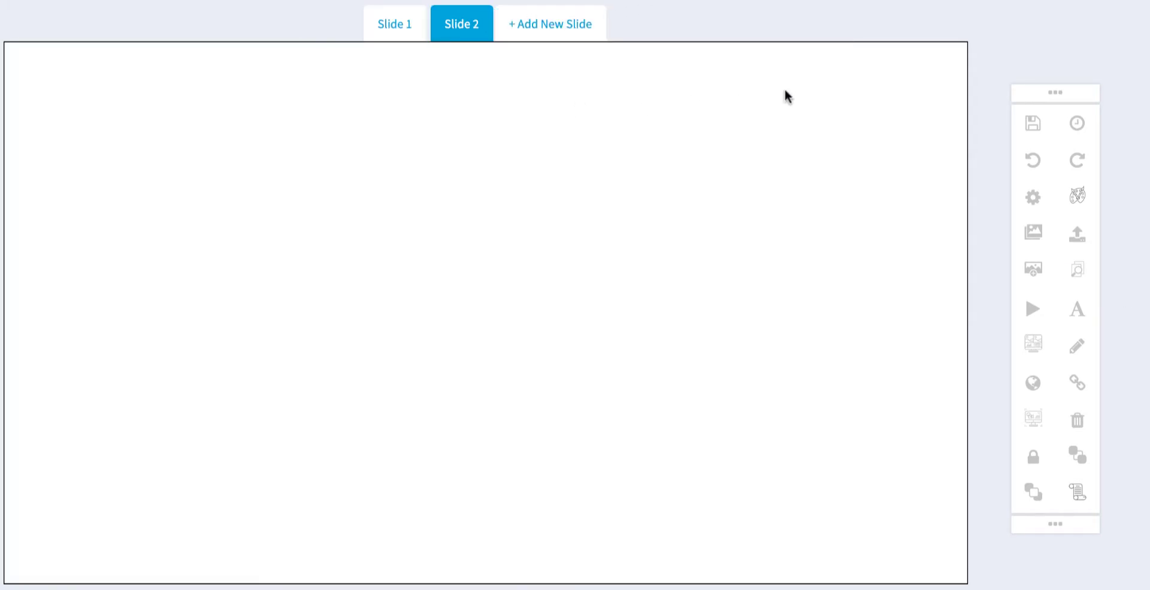
{"action": "left_click", "coordinate": [1076, 126]}
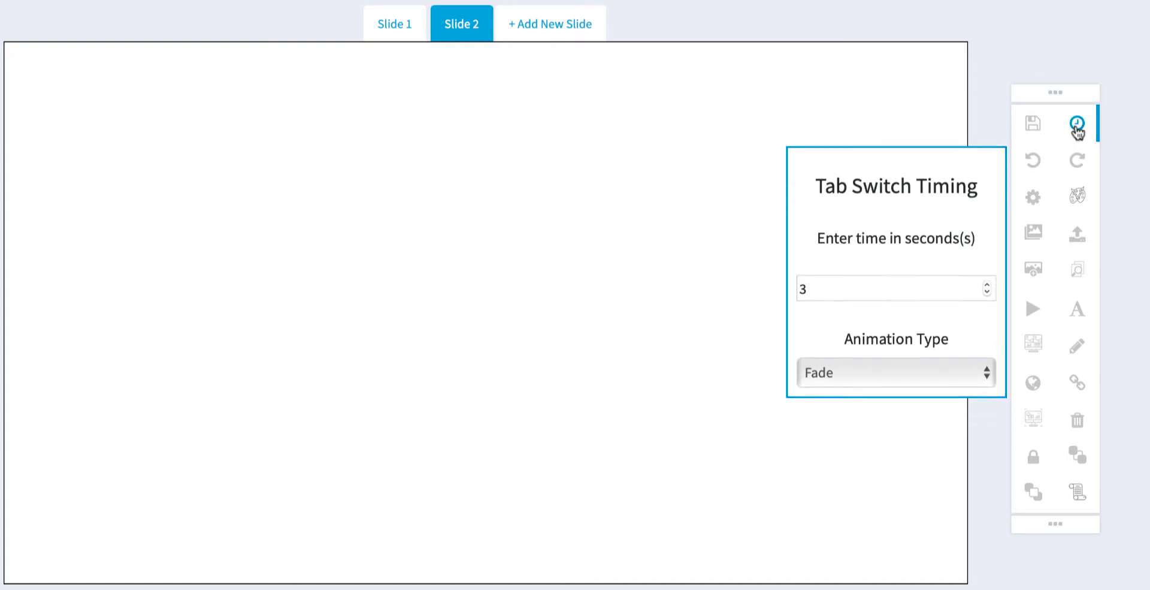
{"action": "left_click", "coordinate": [988, 272]}
{"action": "left_click", "coordinate": [988, 272]}
{"action": "left_click", "coordinate": [931, 363]}
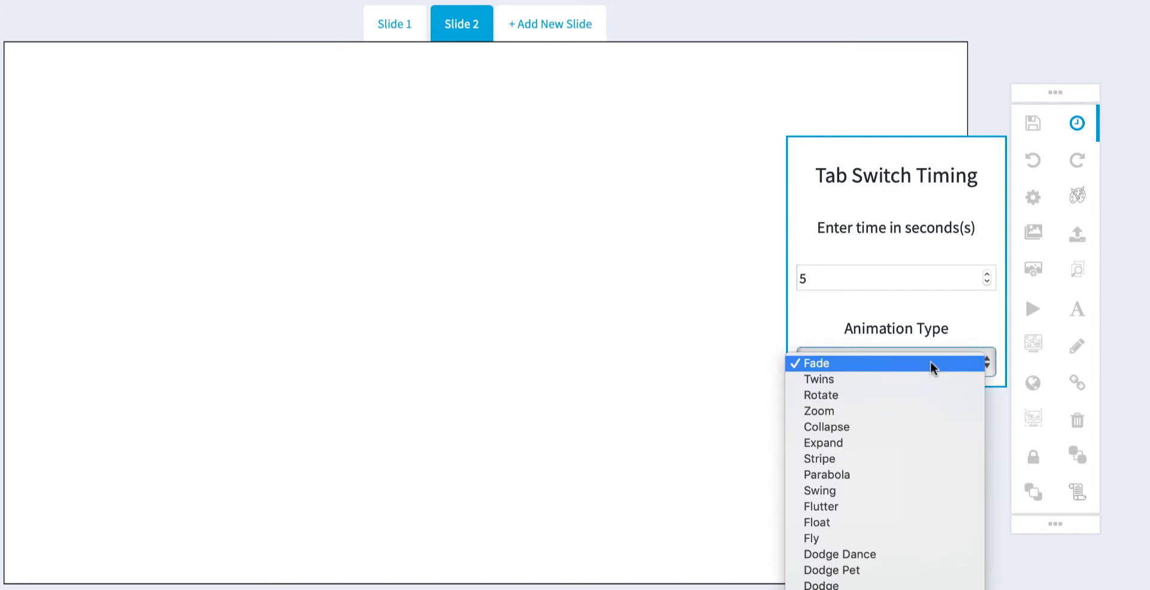
{"action": "left_click", "coordinate": [880, 457]}
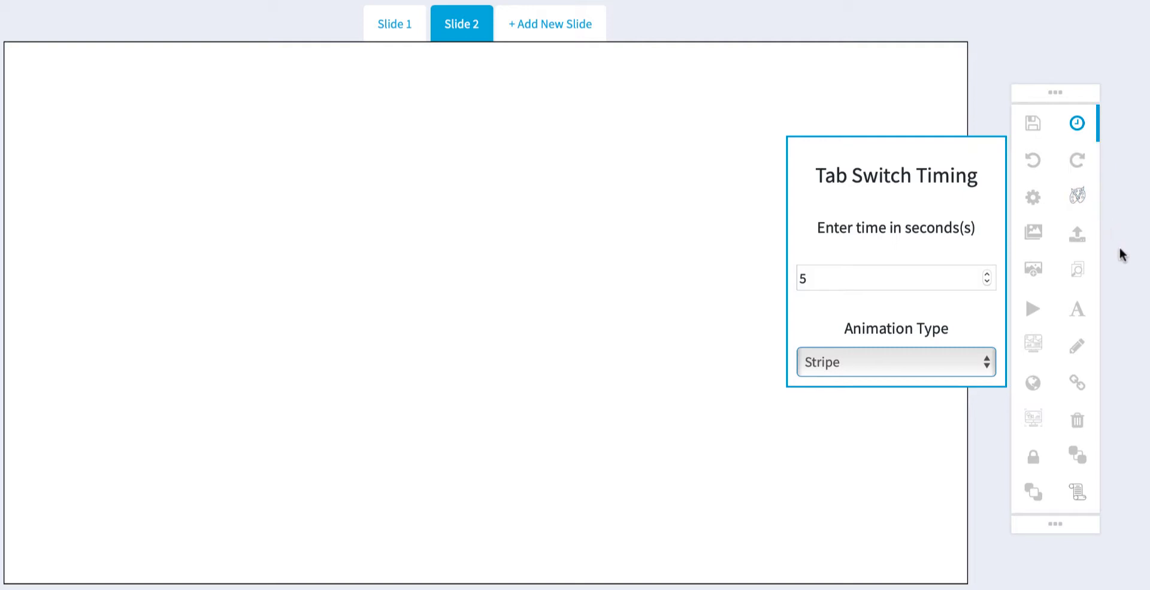
{"action": "left_click", "coordinate": [1033, 233]}
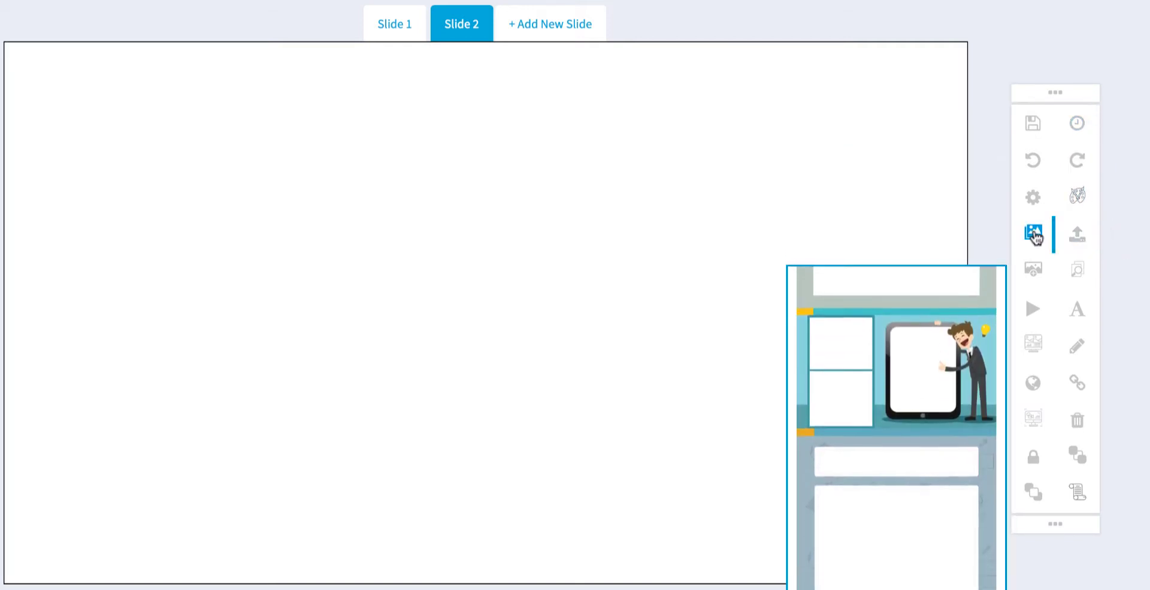
{"action": "left_click", "coordinate": [1034, 234]}
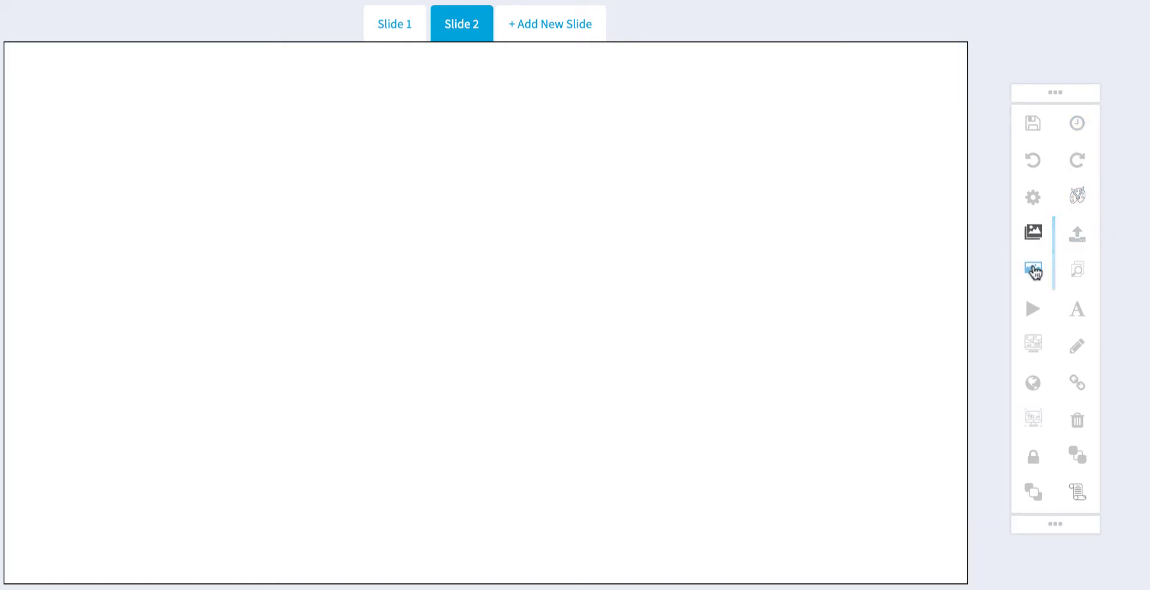
Upload Contribute_Cast.png to the image gallery and insert it on slide 2
{"action": "left_click", "coordinate": [1034, 270]}
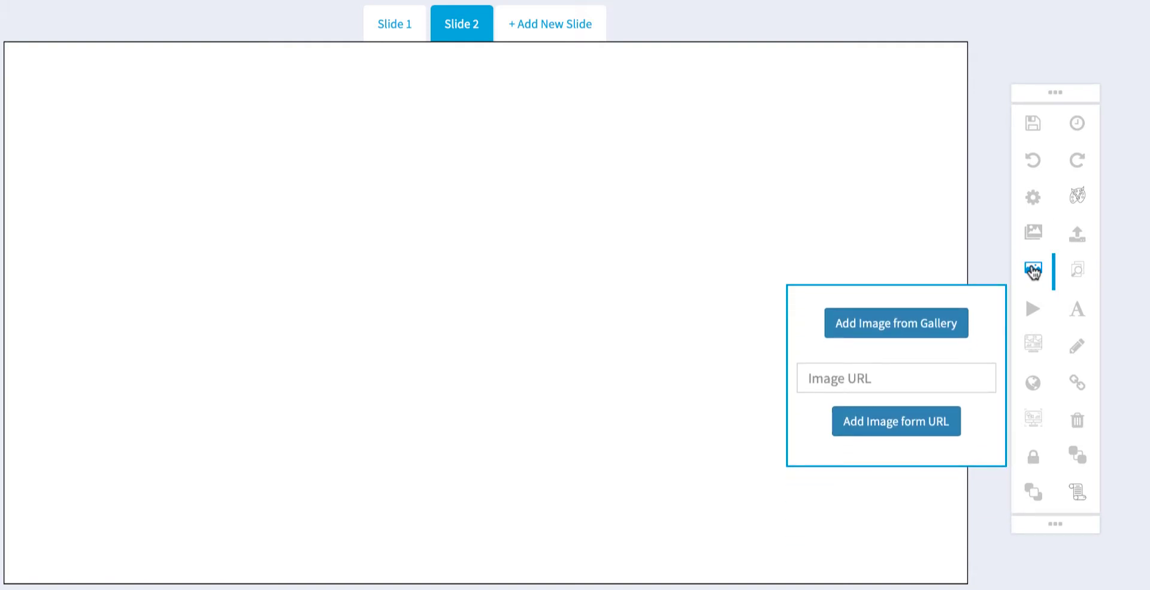
{"action": "left_click", "coordinate": [885, 329]}
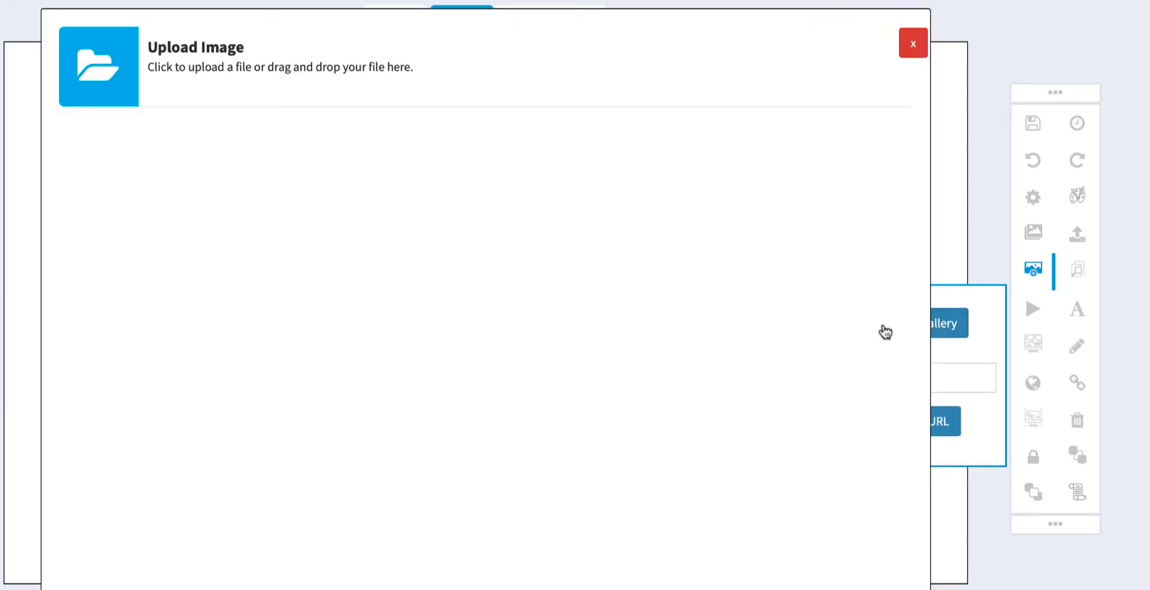
{"action": "left_click", "coordinate": [99, 62]}
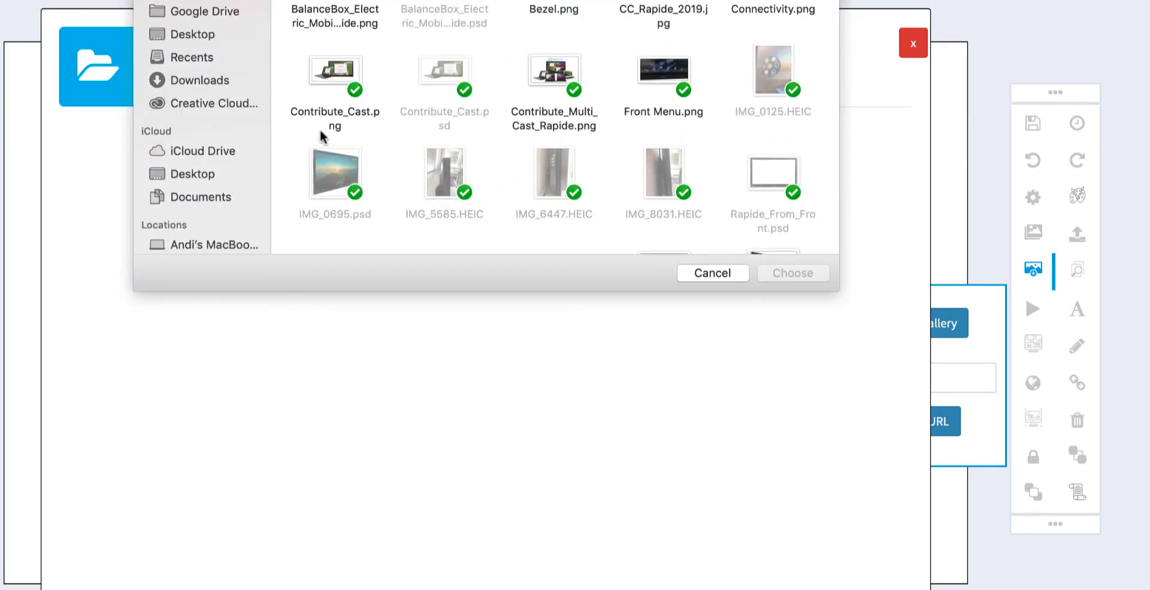
{"action": "left_click", "coordinate": [334, 67]}
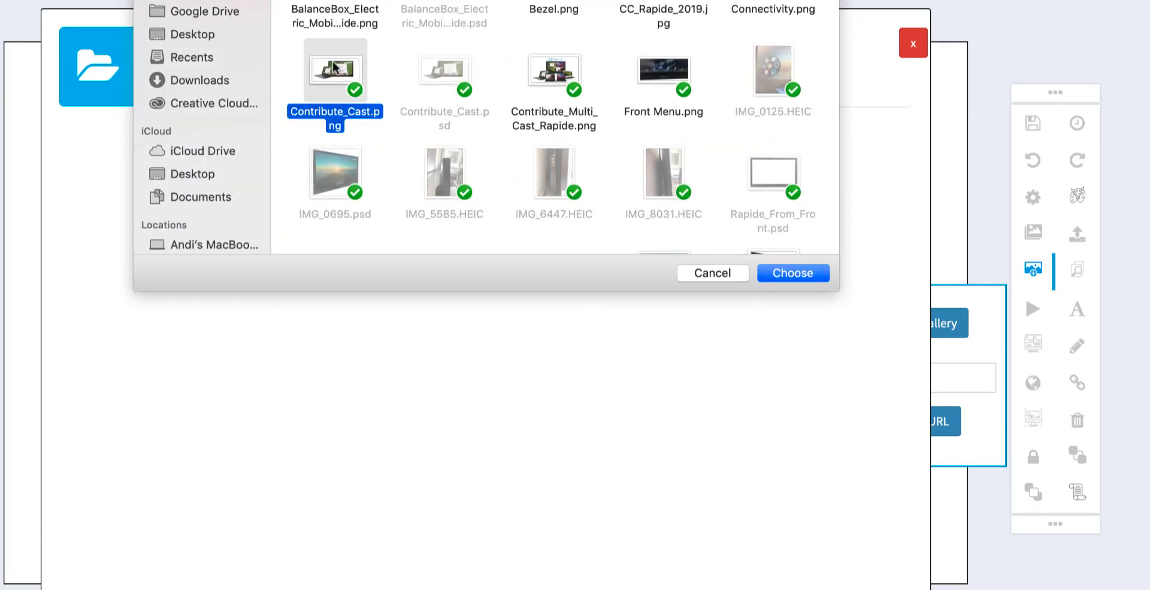
{"action": "left_click", "coordinate": [796, 273]}
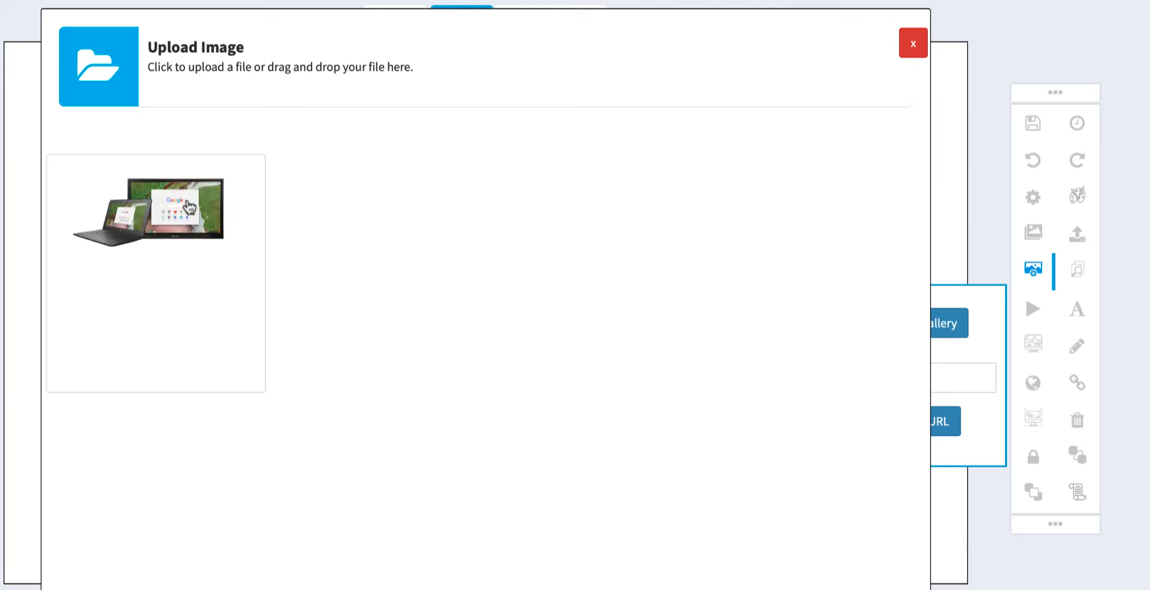
{"action": "left_click", "coordinate": [190, 207]}
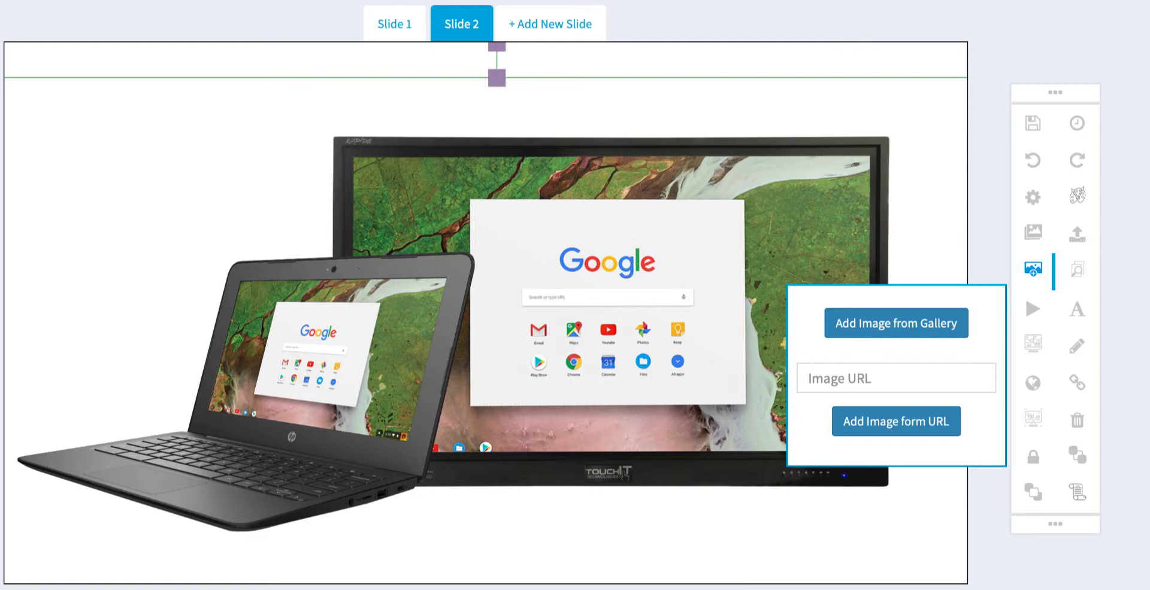
Try the lock on the inserted laptop and display image, and shift the image slightly on slide 2
{"action": "scroll", "coordinate": [982, 201], "scroll_direction": "up", "scroll_amount": 1}
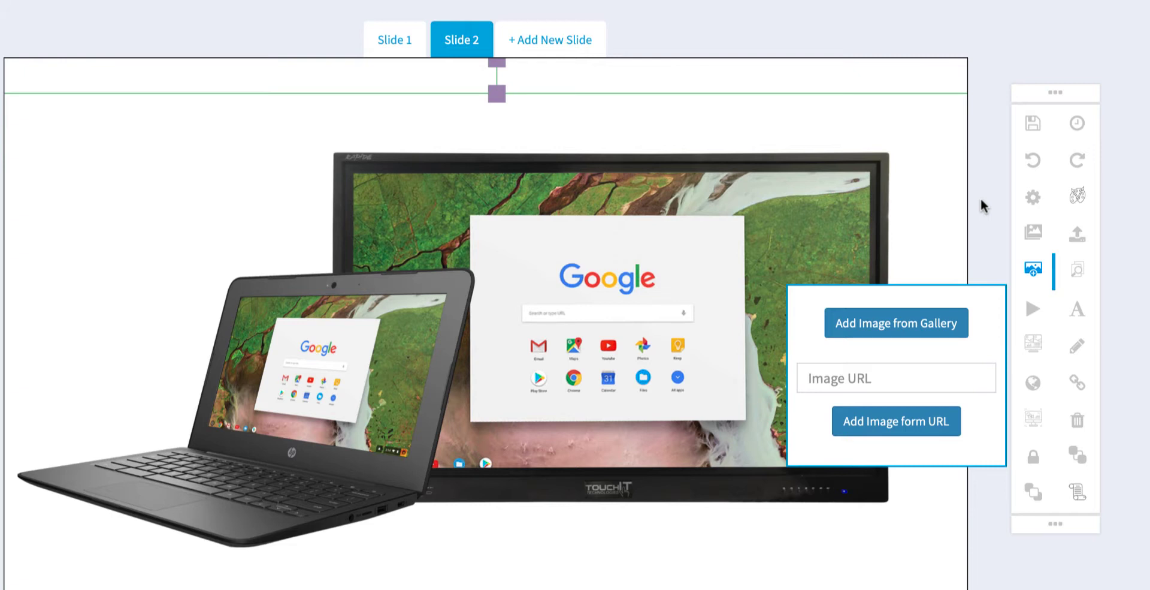
{"action": "left_click", "coordinate": [1037, 459]}
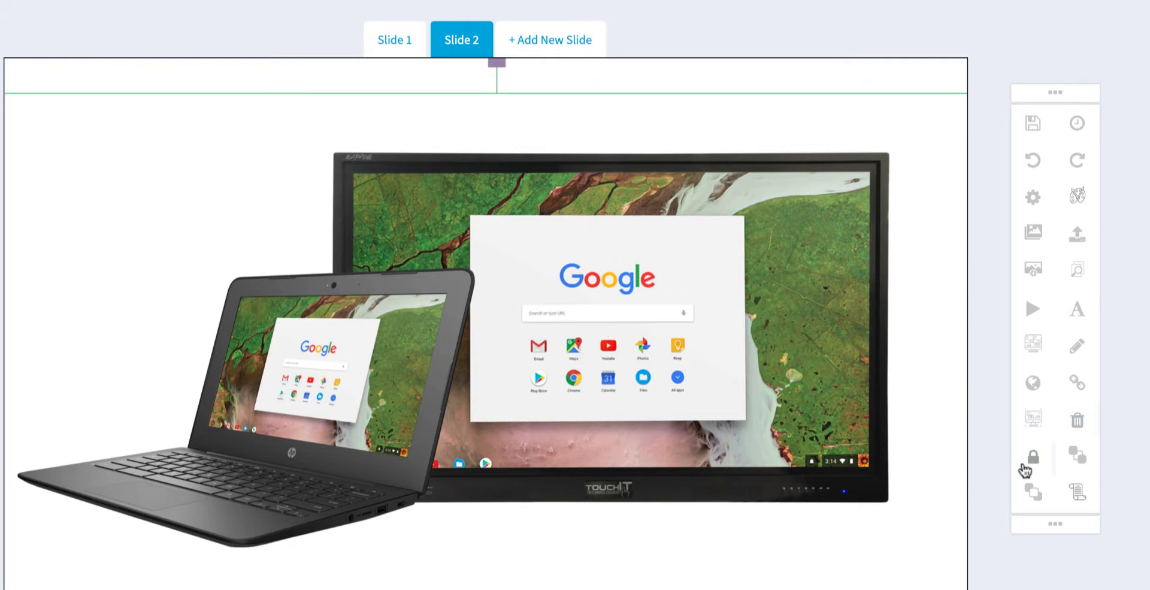
{"action": "mouse_move", "coordinate": [747, 370]}
{"action": "left_mouse_down"}
{"action": "mouse_move", "coordinate": [631, 364]}
{"action": "mouse_move", "coordinate": [760, 371]}
{"action": "mouse_move", "coordinate": [731, 369]}
{"action": "mouse_move", "coordinate": [745, 370]}
{"action": "left_mouse_up"}
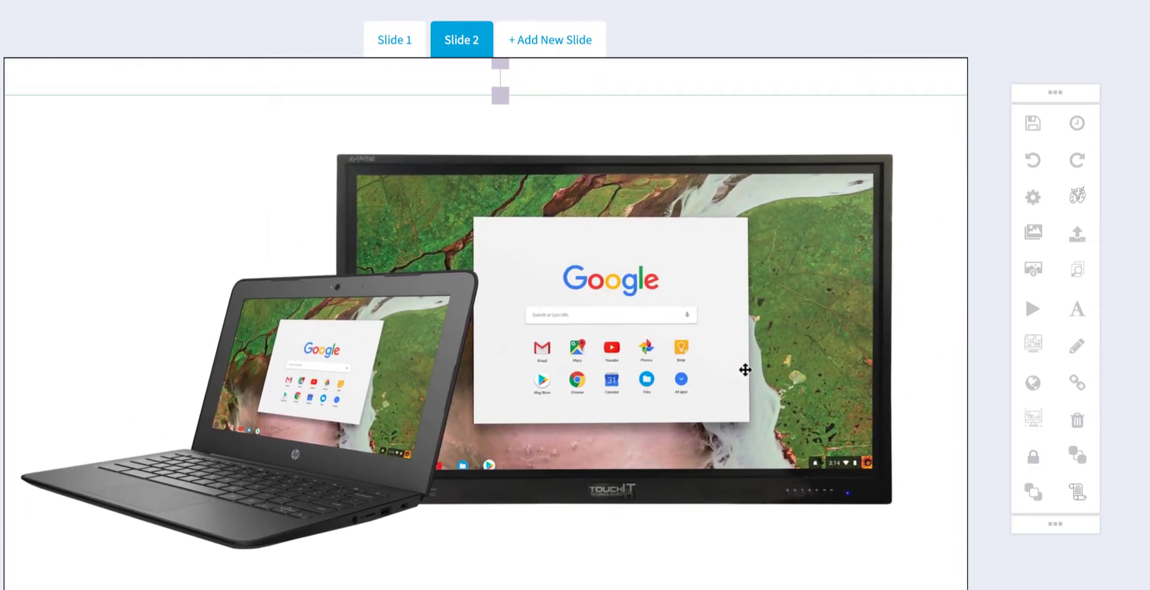
Add the text "Welcome" to slide 2 in Arial, size 50, and place it below the display image
{"action": "left_click", "coordinate": [1077, 308]}
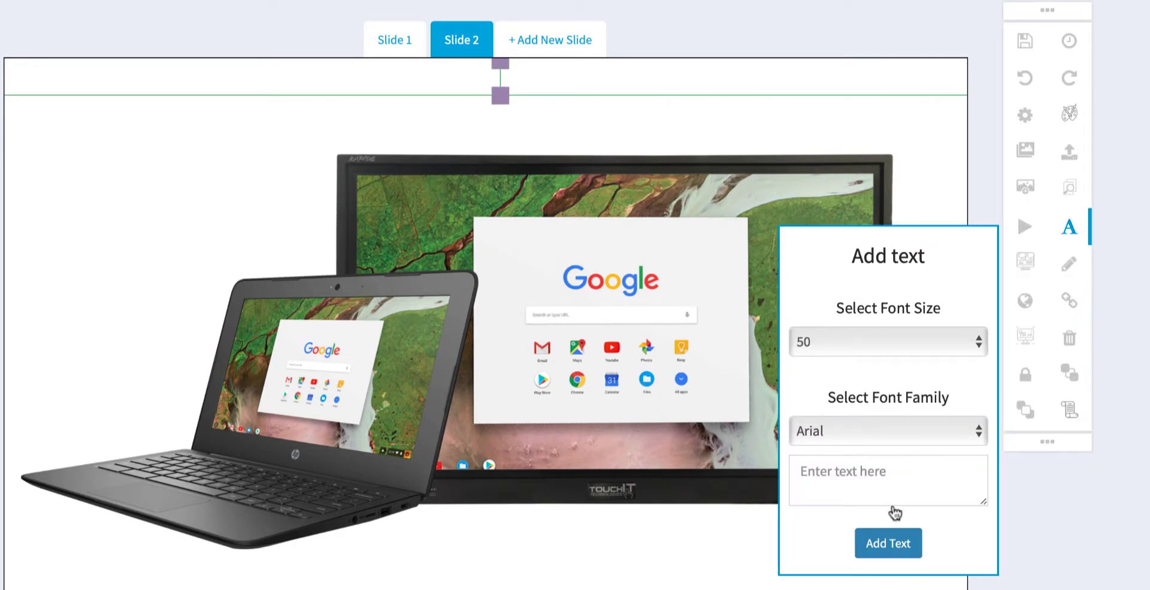
{"action": "left_click", "coordinate": [843, 475]}
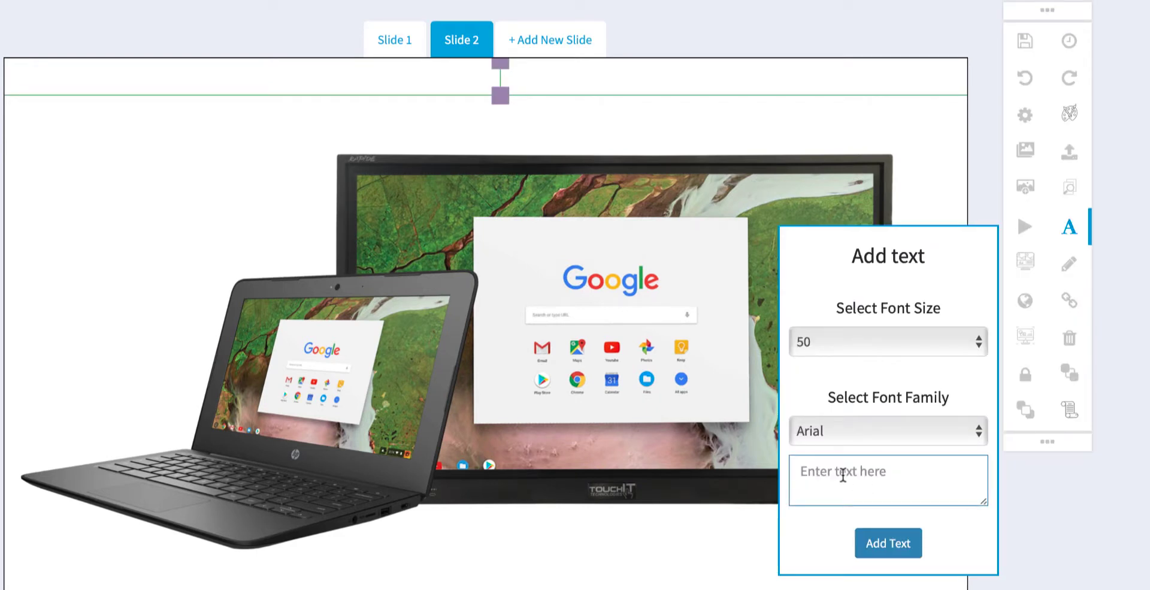
{"action": "type", "text": "Welcome"}
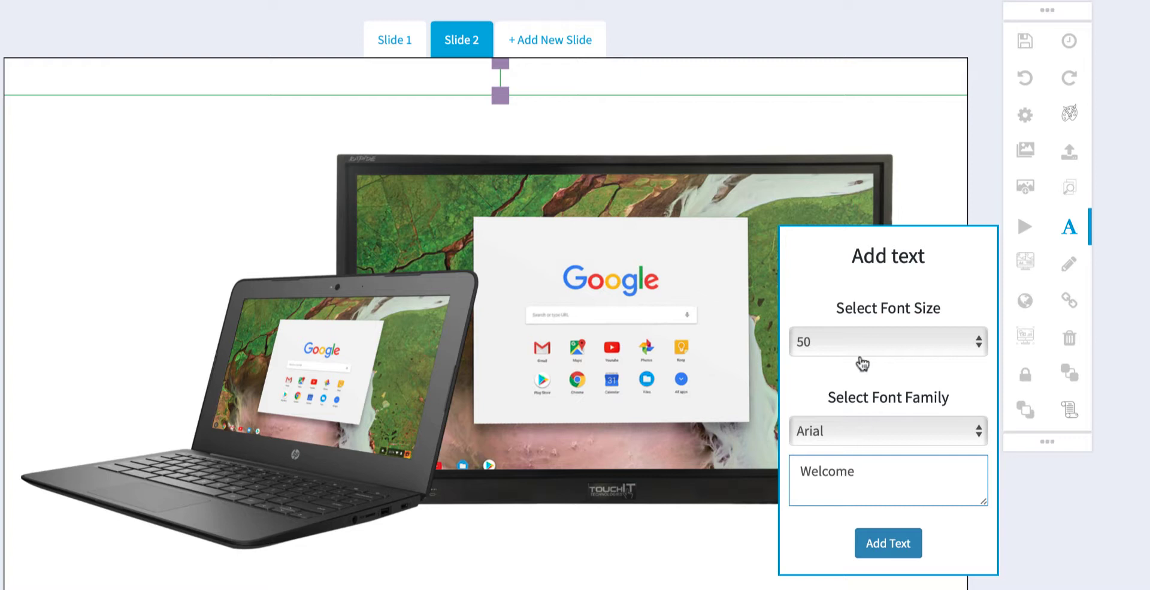
{"action": "left_click", "coordinate": [887, 536]}
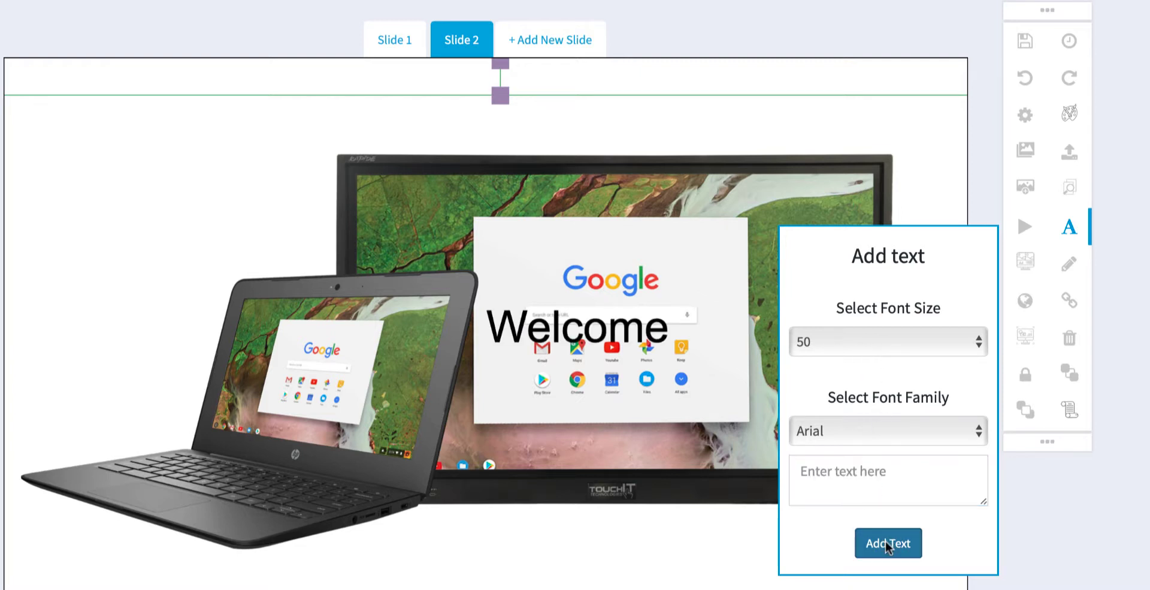
{"action": "left_click_drag", "start_coordinate": [598, 348], "coordinate": [635, 554]}
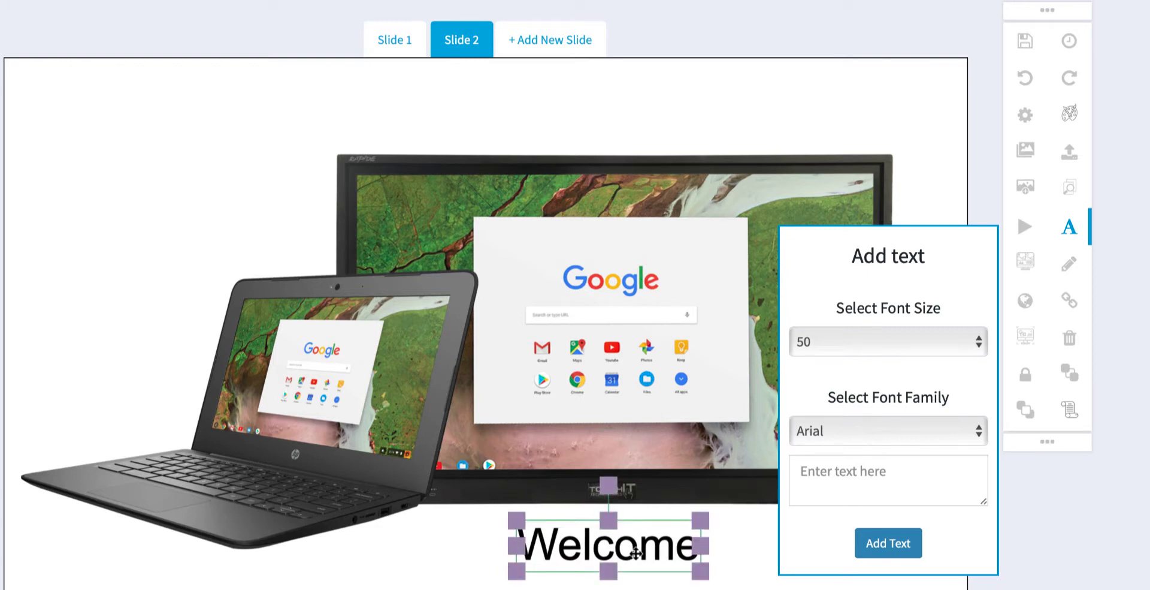
Add the text "test" to slide 2 in Arial, size 50
{"action": "left_click", "coordinate": [877, 528]}
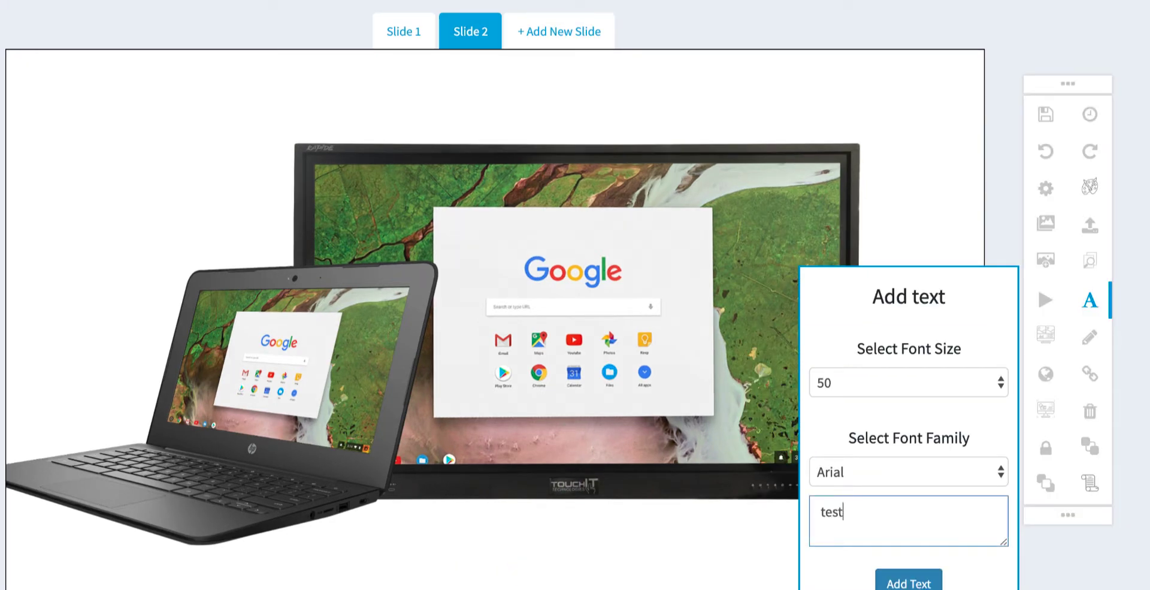
{"action": "type", "text": "test"}
{"action": "left_click", "coordinate": [909, 583]}
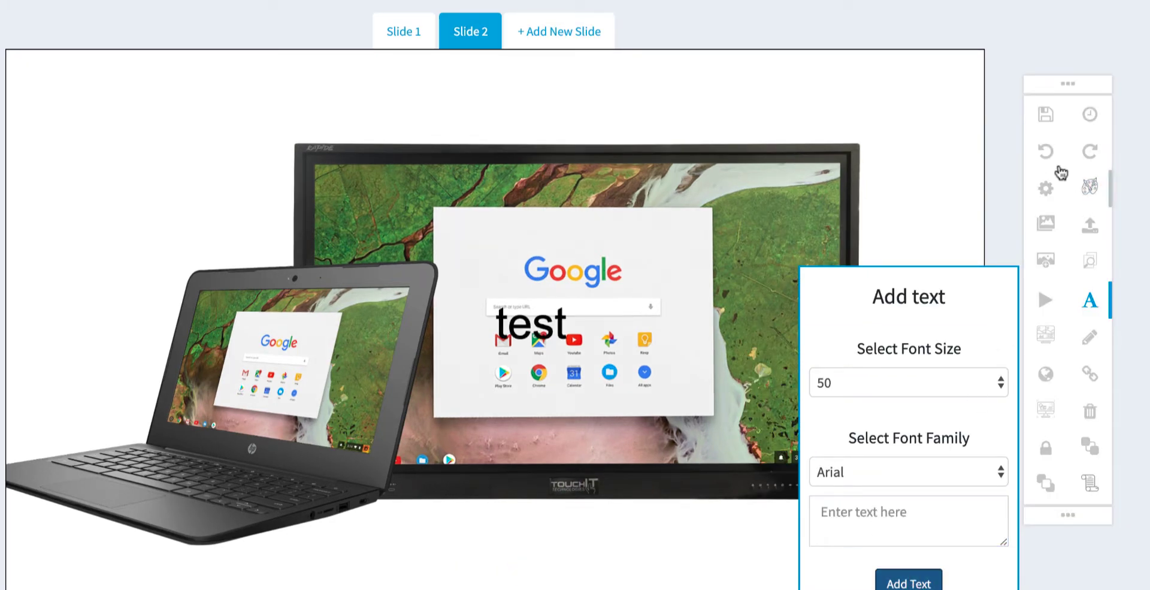
Undo and redo the addition of the "test" text twice
{"action": "left_click", "coordinate": [1045, 151]}
{"action": "left_click", "coordinate": [1093, 154]}
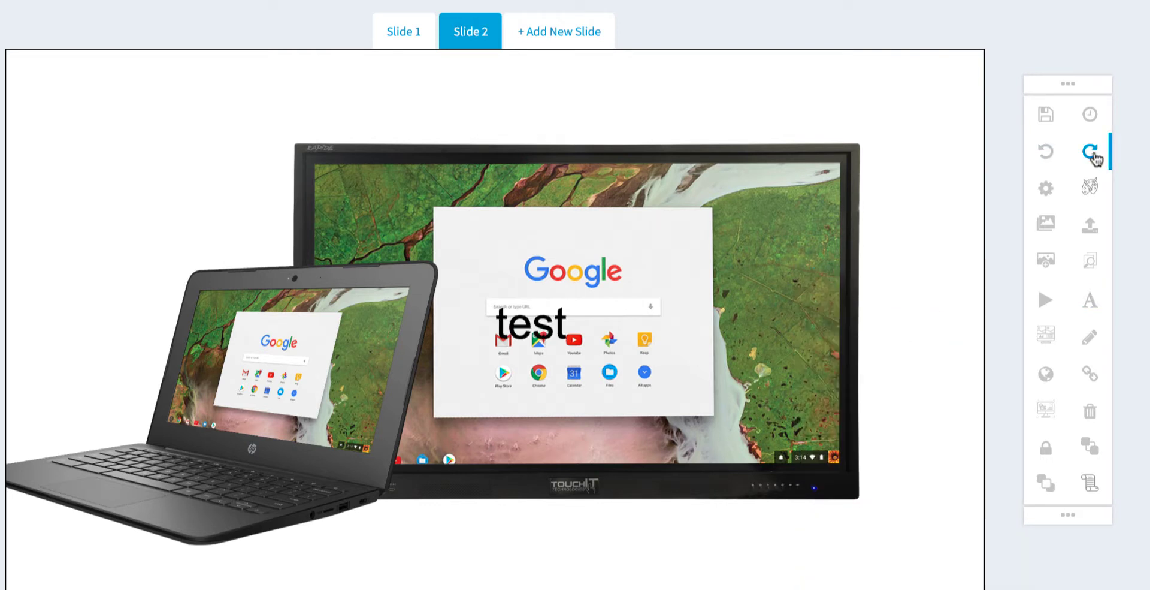
{"action": "left_click", "coordinate": [1048, 154]}
{"action": "left_click", "coordinate": [1090, 153]}
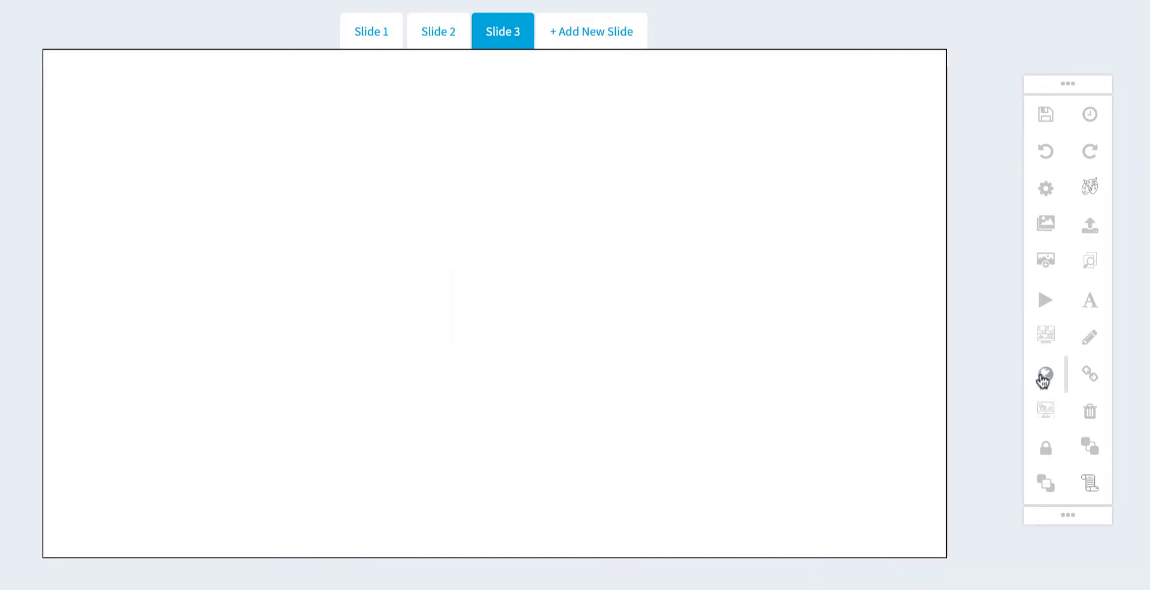
{"action": "left_click", "coordinate": [1046, 374]}
{"action": "type", "text": "https://"}
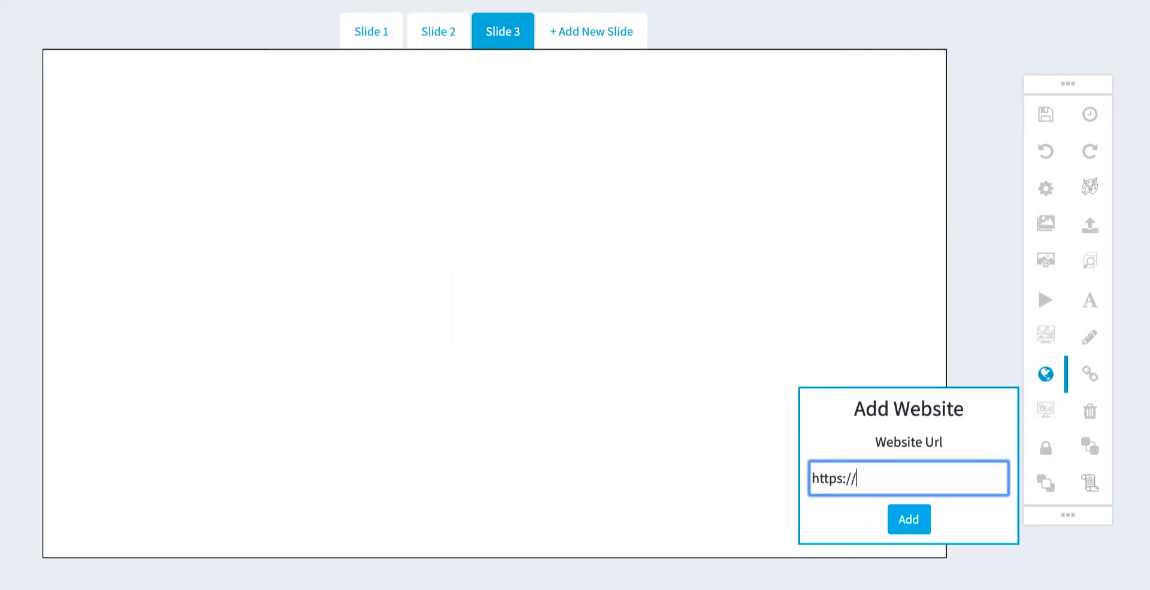
{"action": "type", "text": "www.touchittechnologies.com"}
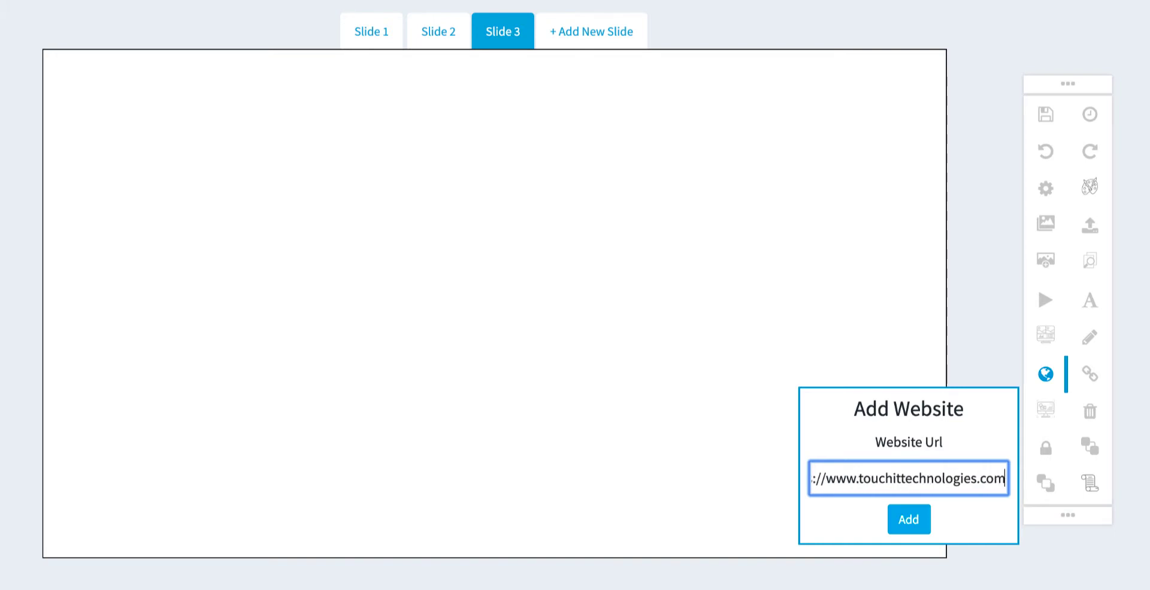
{"action": "left_click", "coordinate": [902, 525]}
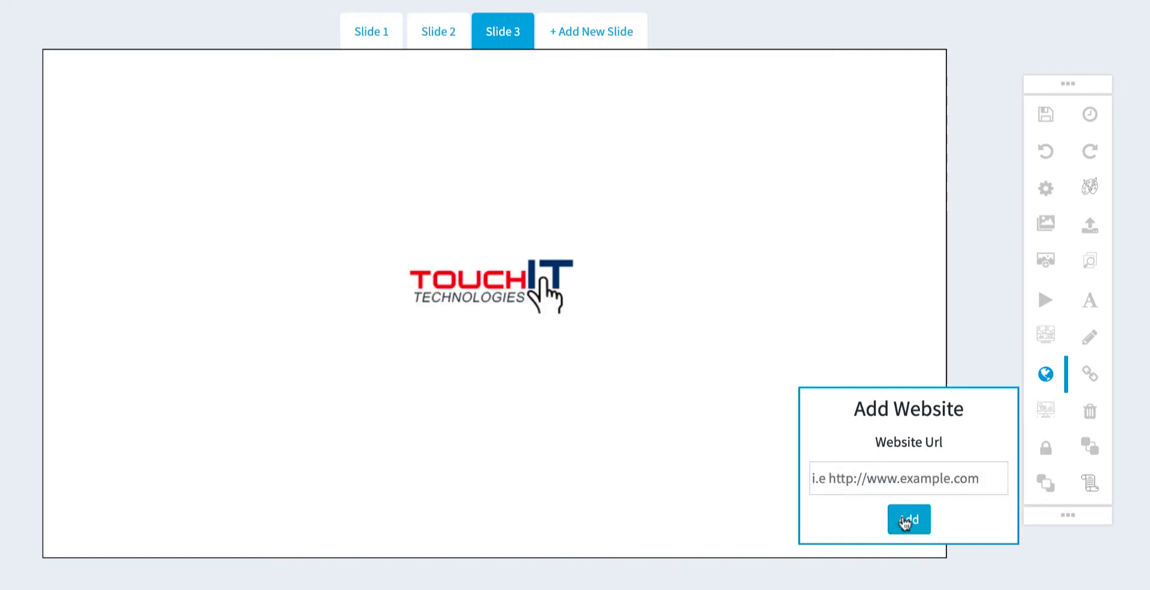
Add slide 4 and insert a date and time widget with the round green-blue digital clock design
{"action": "left_click", "coordinate": [592, 31]}
{"action": "left_click", "coordinate": [1046, 410]}
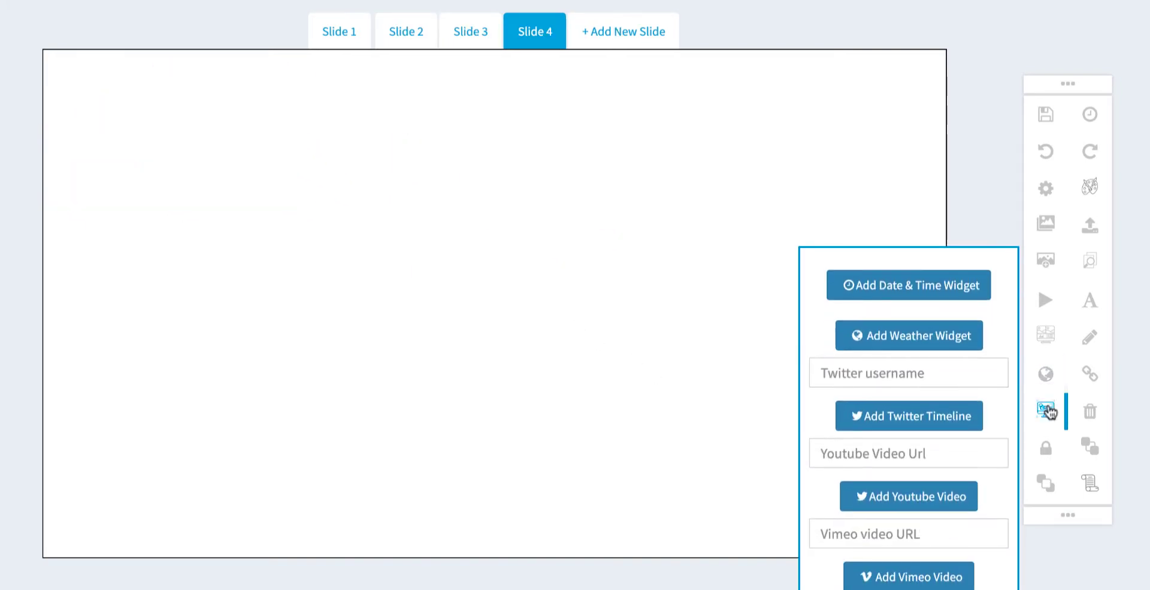
{"action": "left_click_drag", "start_coordinate": [1053, 84], "coordinate": [1051, 30]}
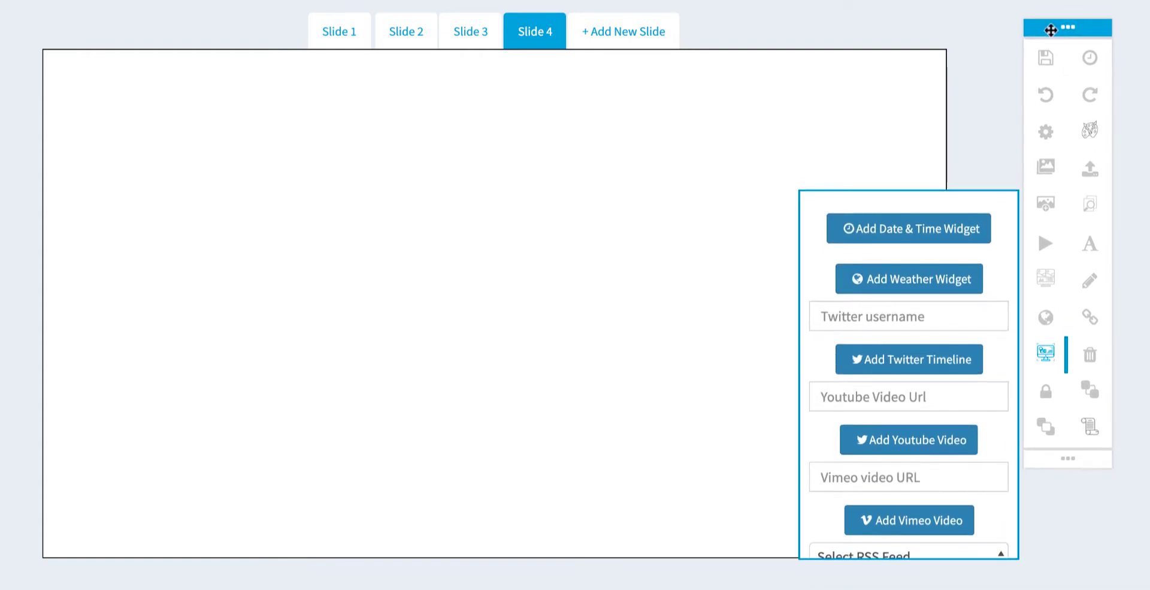
{"action": "left_click", "coordinate": [904, 236]}
{"action": "left_click", "coordinate": [423, 186]}
Insert the blue-header weather widget for New York and arrange it beside the clock along the top of slide 4
{"action": "left_click", "coordinate": [917, 281]}
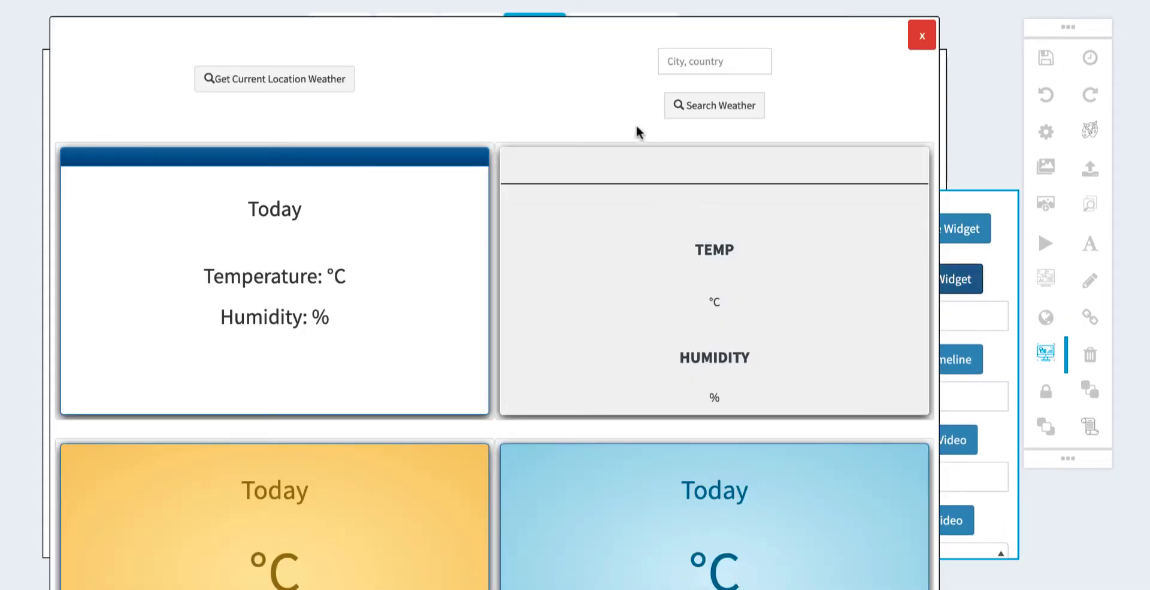
{"action": "left_click", "coordinate": [718, 63]}
{"action": "type", "text": "New York"}
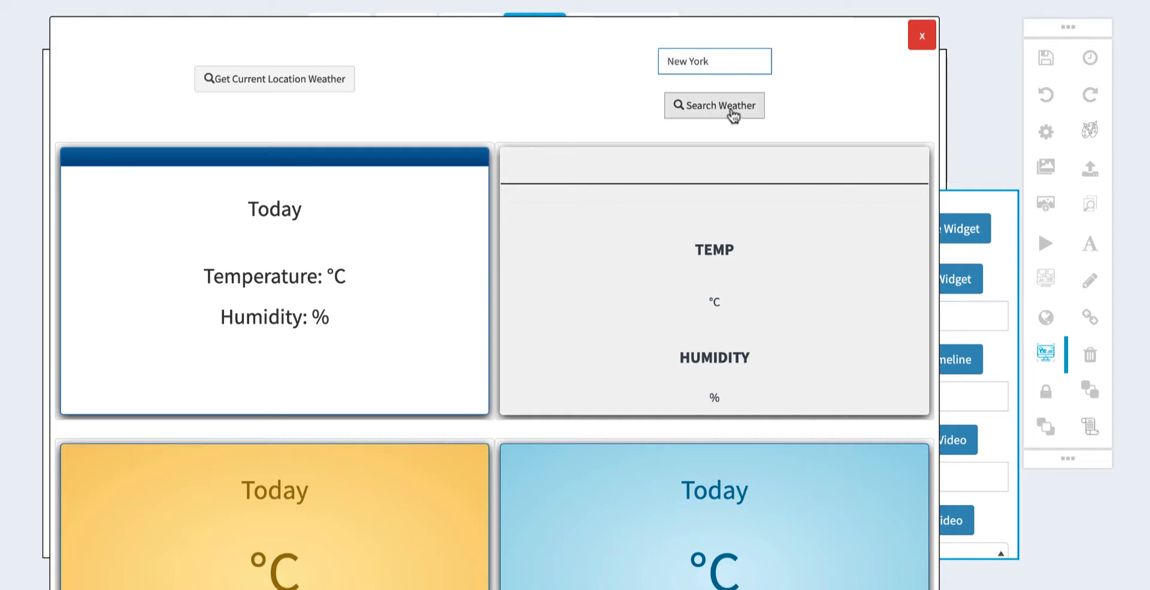
{"action": "left_click", "coordinate": [718, 108]}
{"action": "left_click", "coordinate": [334, 179]}
{"action": "left_click_drag", "start_coordinate": [513, 287], "coordinate": [189, 108]}
{"action": "left_click_drag", "start_coordinate": [514, 312], "coordinate": [436, 132]}
Add a Twitter timeline for touchit_tech below the weather widget and stretch it to nearly the bottom of slide 4
{"action": "left_click", "coordinate": [873, 322]}
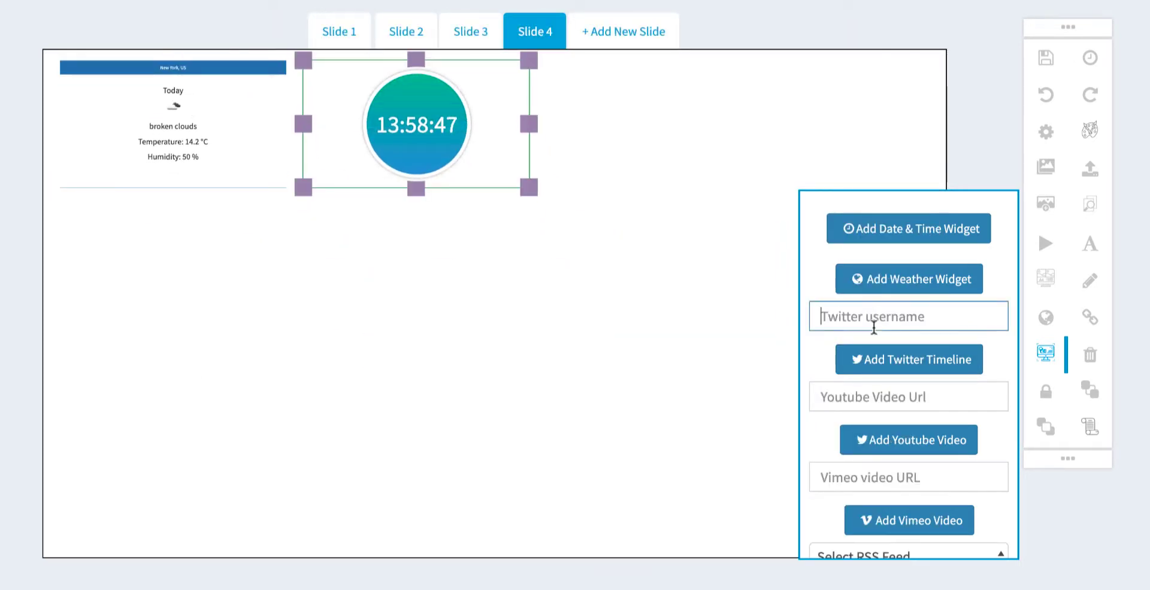
{"action": "type", "text": "touchit_tech"}
{"action": "left_click", "coordinate": [914, 359]}
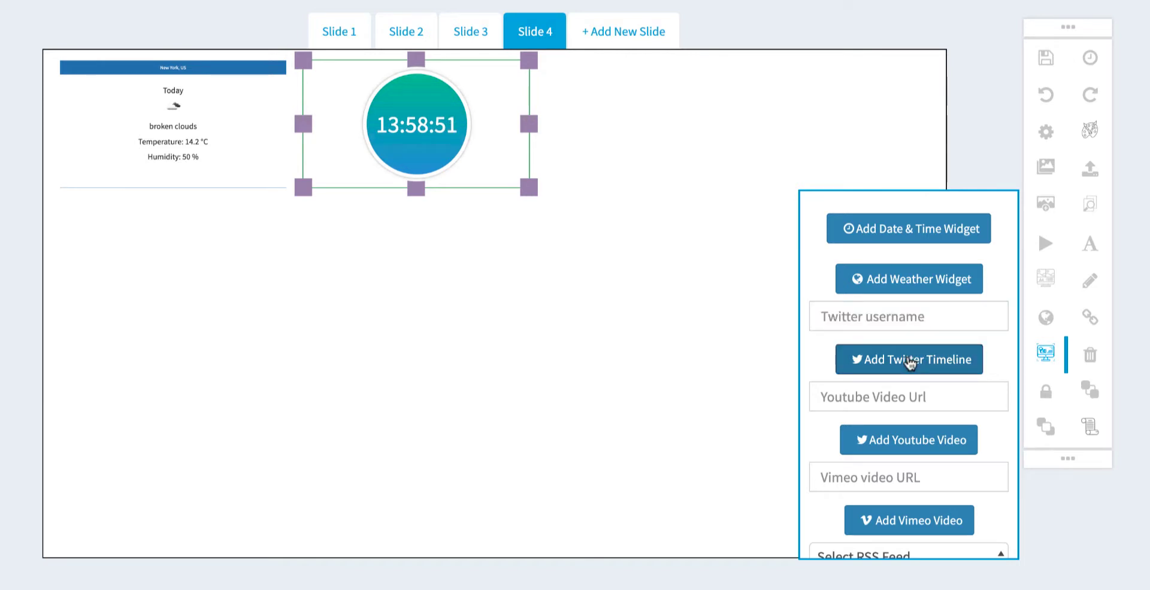
{"action": "left_click_drag", "start_coordinate": [592, 285], "coordinate": [426, 276]}
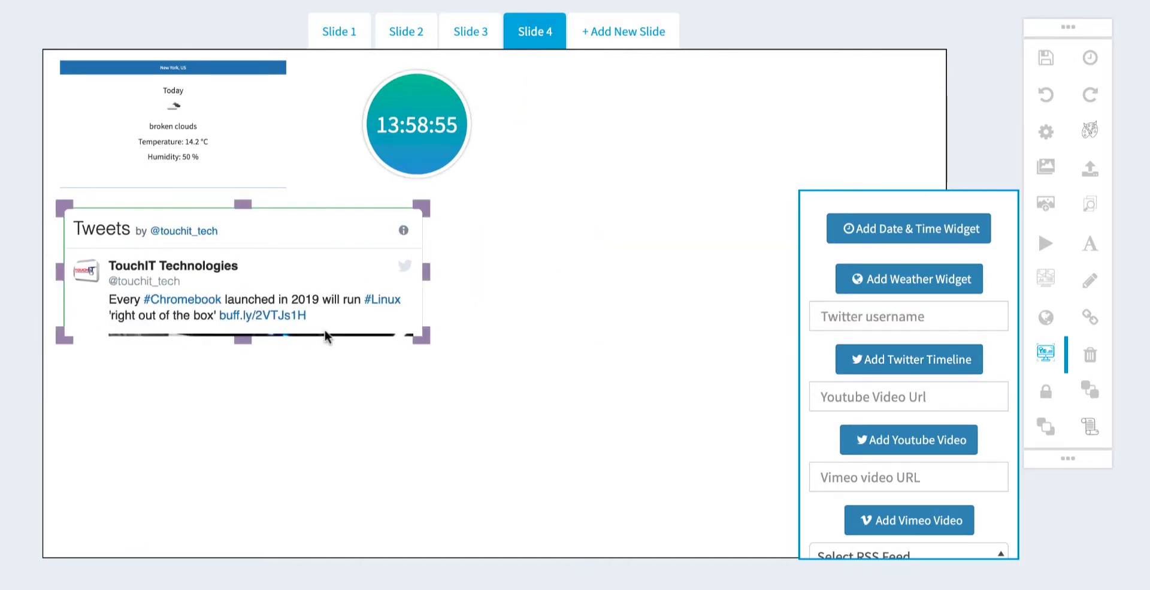
{"action": "left_click_drag", "start_coordinate": [242, 340], "coordinate": [224, 544]}
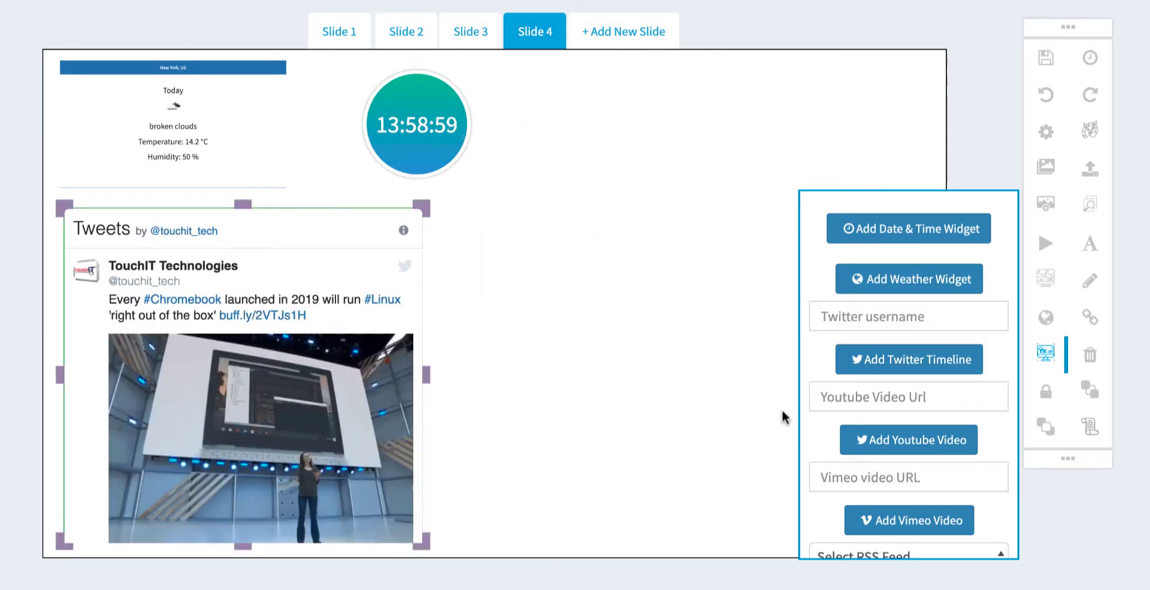
Add an NBC News RSS feed with images shown and medium scroll speed, and stretch it down the right part of slide 4
{"action": "scroll", "coordinate": [839, 383], "scroll_direction": "down", "scroll_amount": 5}
{"action": "left_click", "coordinate": [876, 294]}
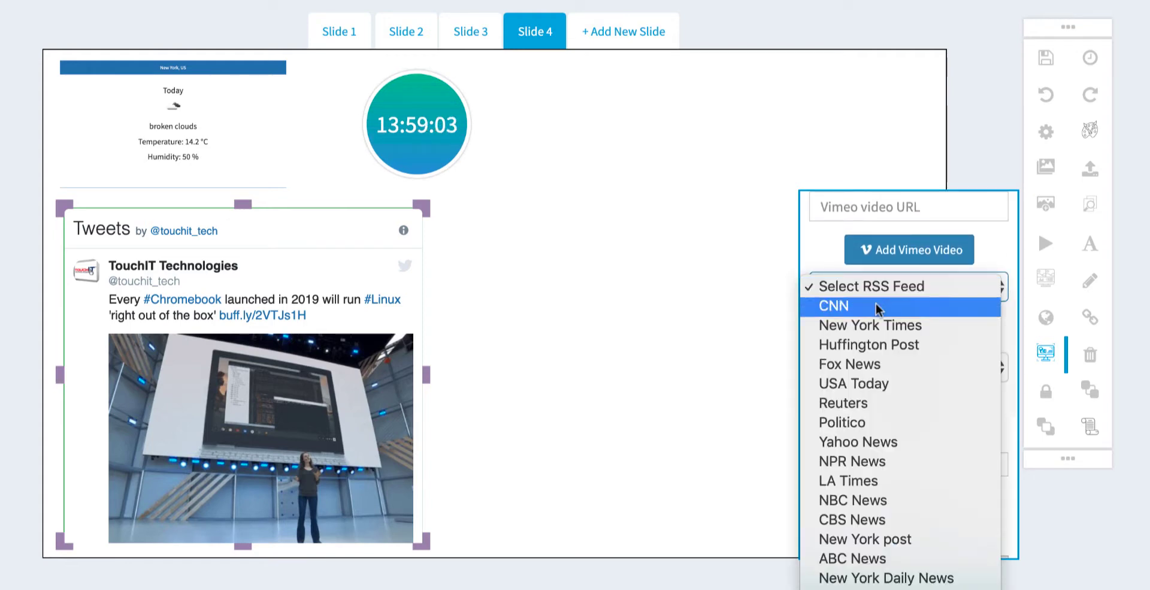
{"action": "left_click", "coordinate": [897, 501]}
{"action": "scroll", "coordinate": [955, 423], "scroll_direction": "down", "scroll_amount": 6}
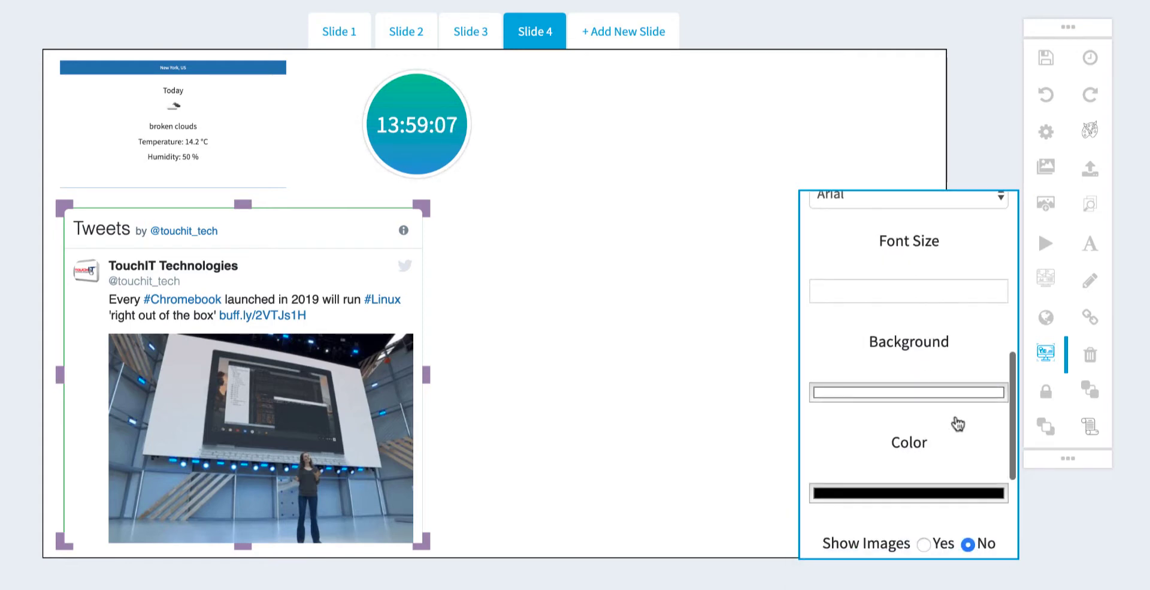
{"action": "left_click", "coordinate": [924, 338]}
{"action": "left_click", "coordinate": [855, 488]}
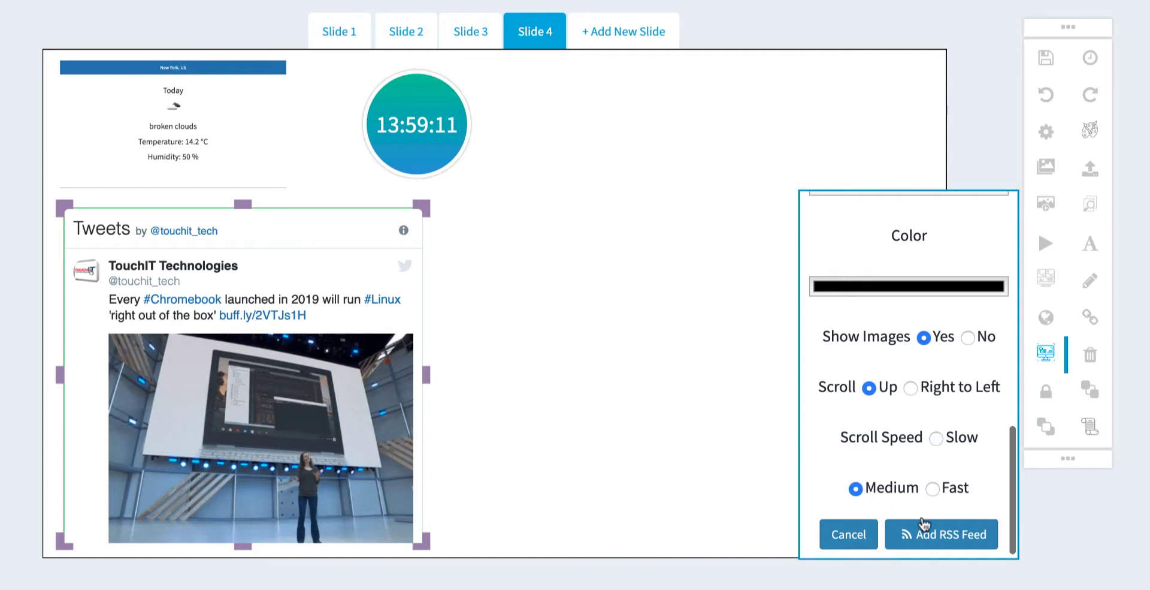
{"action": "left_click", "coordinate": [938, 535]}
{"action": "left_click_drag", "start_coordinate": [493, 311], "coordinate": [622, 221]}
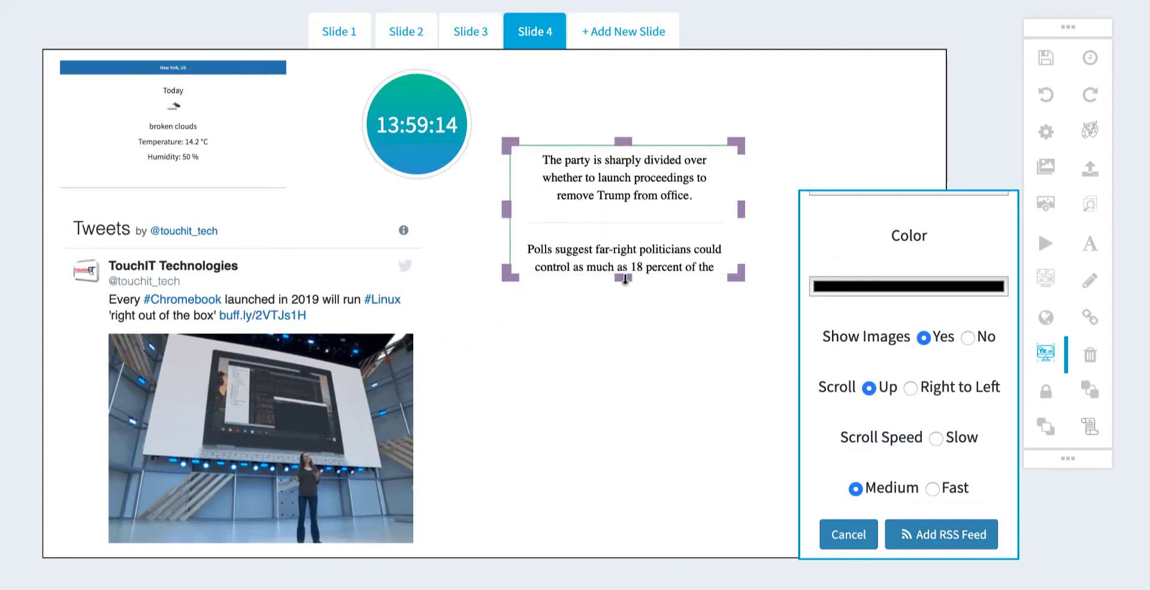
{"action": "left_click_drag", "start_coordinate": [624, 280], "coordinate": [650, 548]}
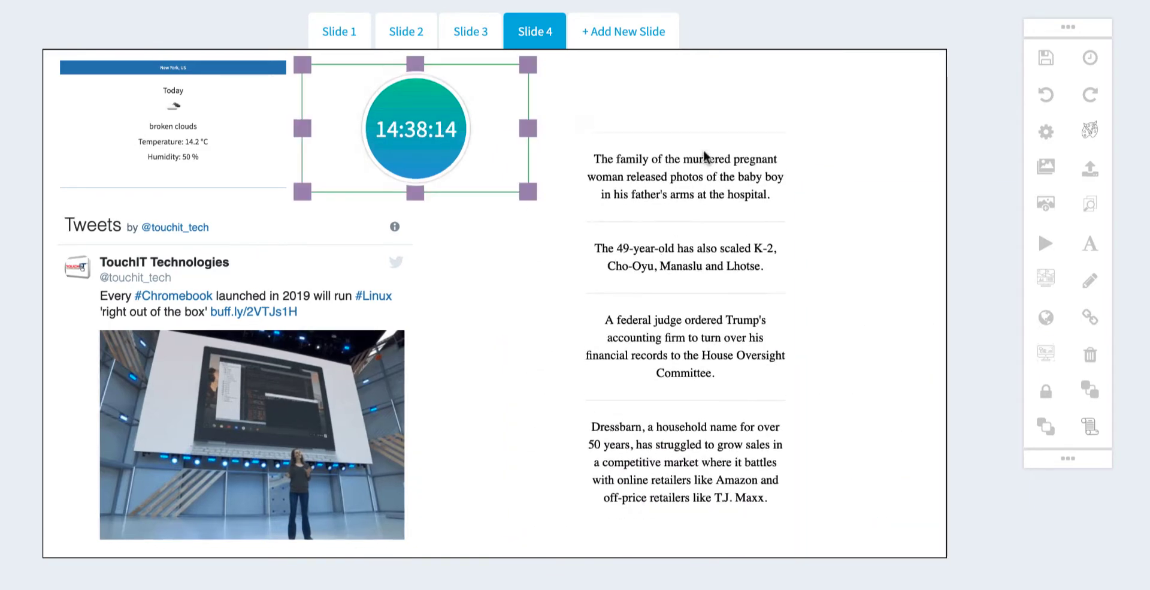
Move the clock to overlap the weather and Twitter widgets and try changing its stacking order backward and forward
{"action": "left_click_drag", "start_coordinate": [456, 127], "coordinate": [428, 201]}
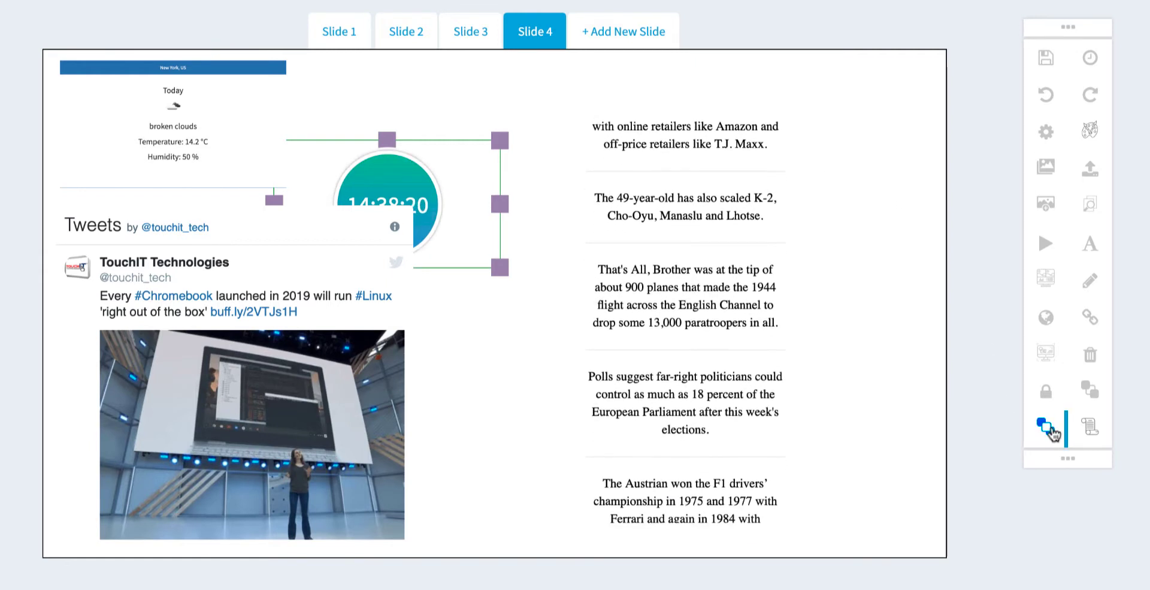
{"action": "left_click", "coordinate": [1045, 428]}
{"action": "left_click", "coordinate": [1085, 395]}
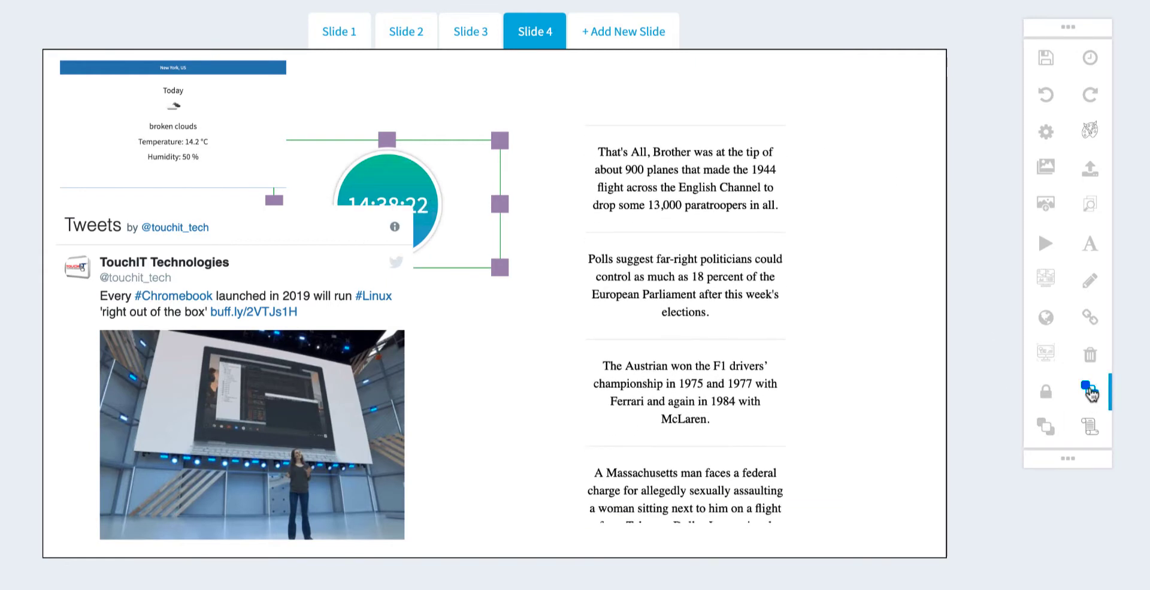
{"action": "left_click", "coordinate": [1045, 428]}
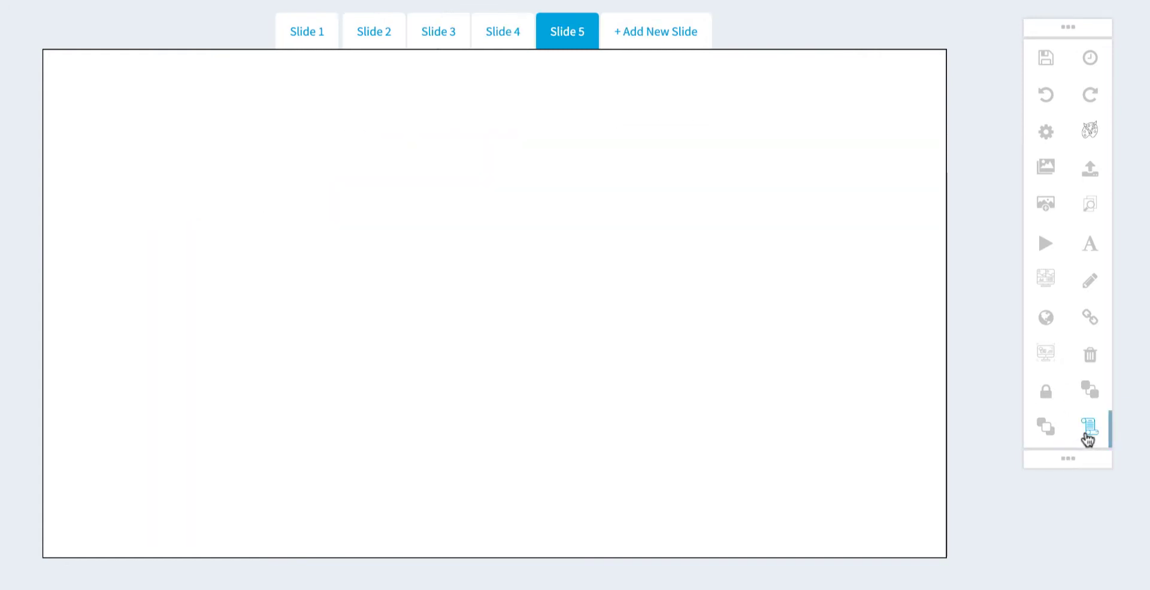
Configure a text scroll for slide 5 with the Left animation type and a speed of 10
{"action": "left_click", "coordinate": [1091, 433]}
{"action": "left_click_drag", "start_coordinate": [1072, 31], "coordinate": [1074, 0]}
{"action": "left_click", "coordinate": [880, 348]}
{"action": "left_click", "coordinate": [884, 400]}
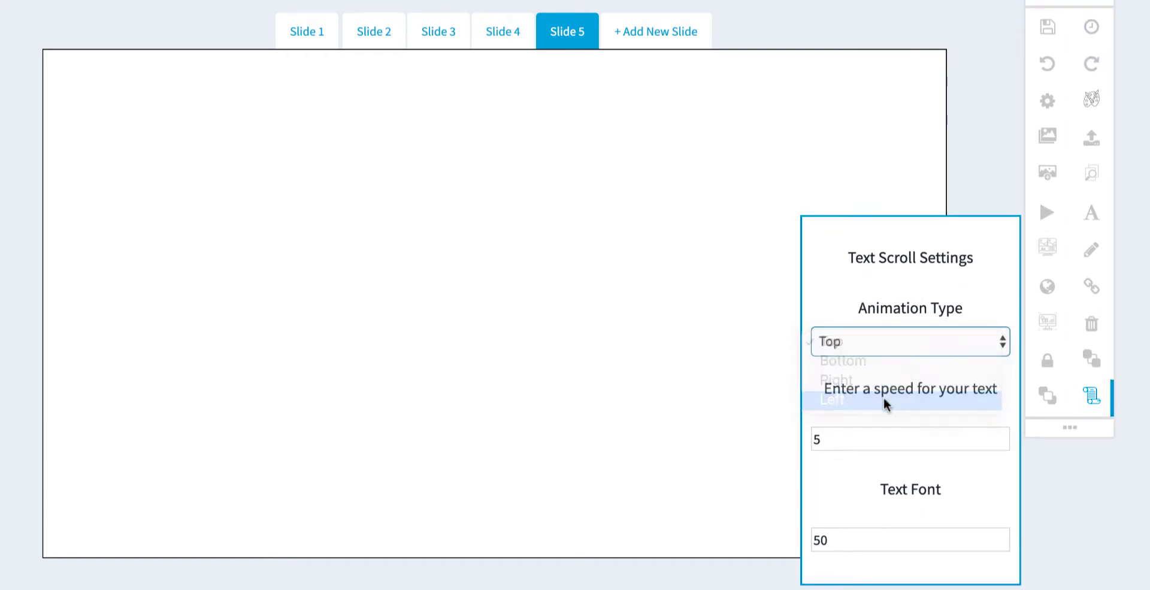
{"action": "left_click_drag", "start_coordinate": [838, 439], "coordinate": [804, 440]}
{"action": "type", "text": "10"}
Enter "Welcome to this Demo" as the scrolling text and add the text scroll to slide 5
{"action": "scroll", "coordinate": [806, 463], "scroll_direction": "down", "scroll_amount": 5}
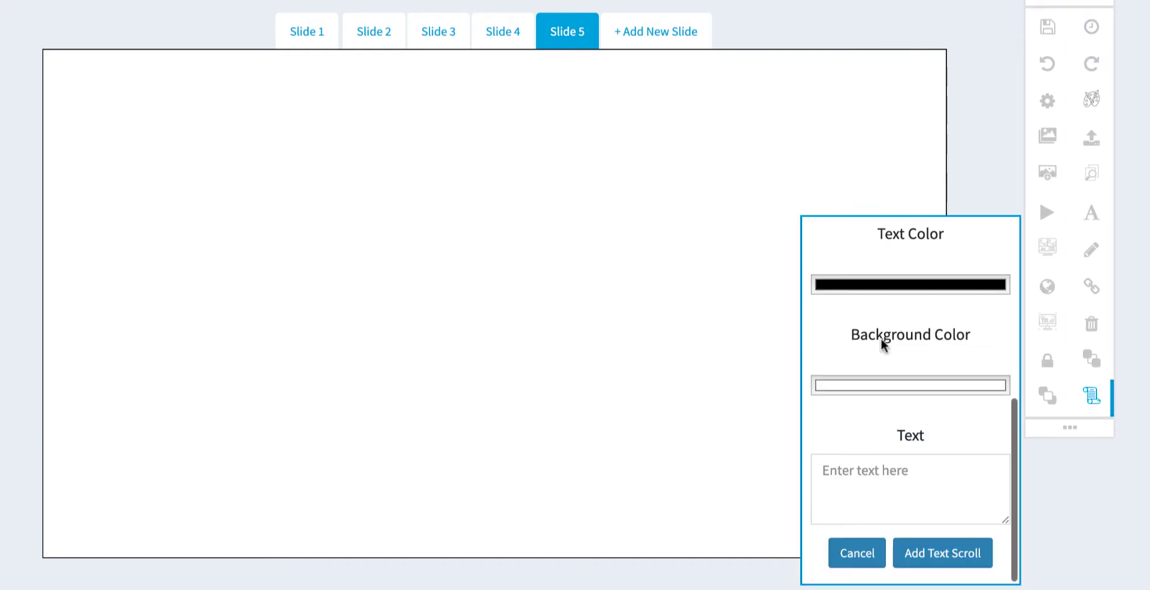
{"action": "left_click", "coordinate": [839, 462]}
{"action": "type", "text": "Welcxome"}
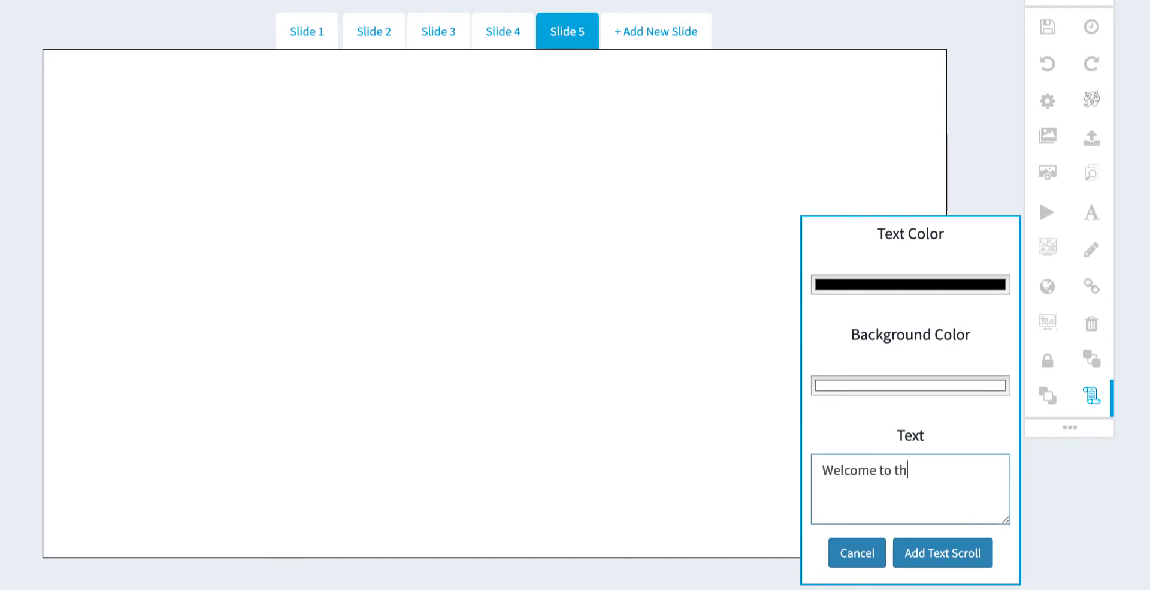
{"action": "type", "text": " to this Demo"}
{"action": "left_click", "coordinate": [937, 551]}
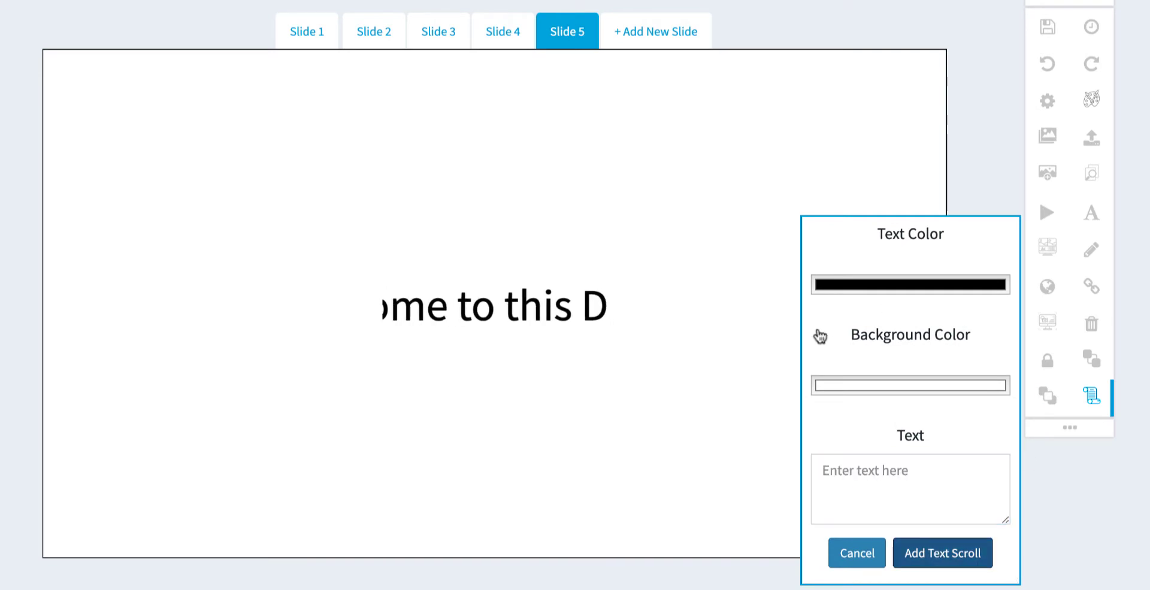
Move the scrolling text to the bottom of slide 5, widen it across the slide, and close its settings
{"action": "left_click", "coordinate": [481, 311]}
{"action": "left_click_drag", "start_coordinate": [480, 311], "coordinate": [149, 512]}
{"action": "left_click_drag", "start_coordinate": [275, 503], "coordinate": [958, 515]}
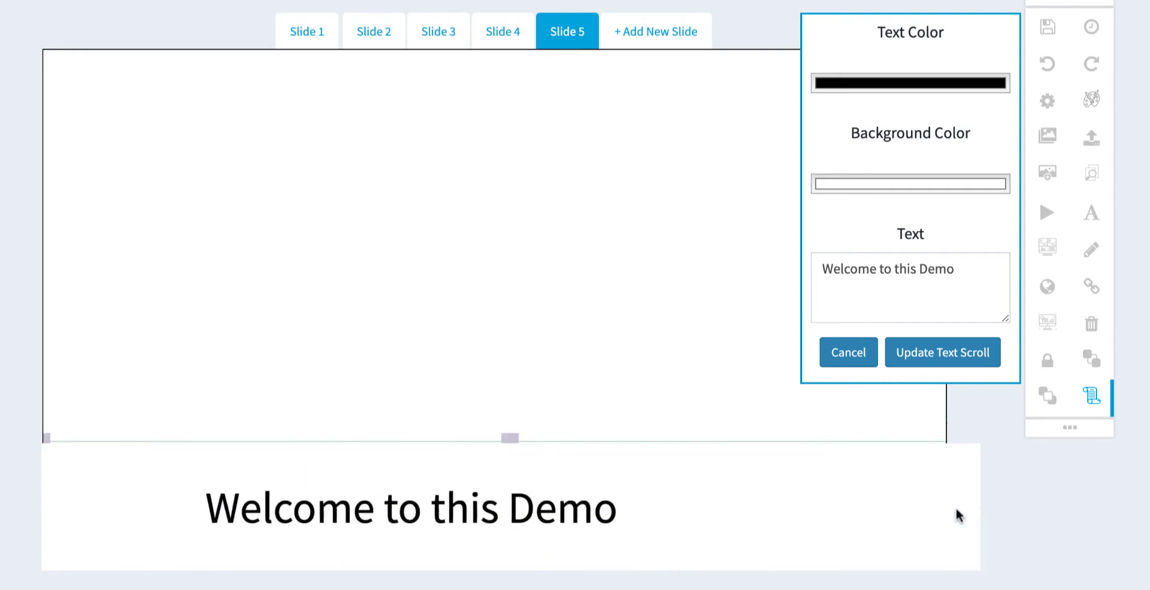
{"action": "left_click_drag", "start_coordinate": [506, 458], "coordinate": [508, 495]}
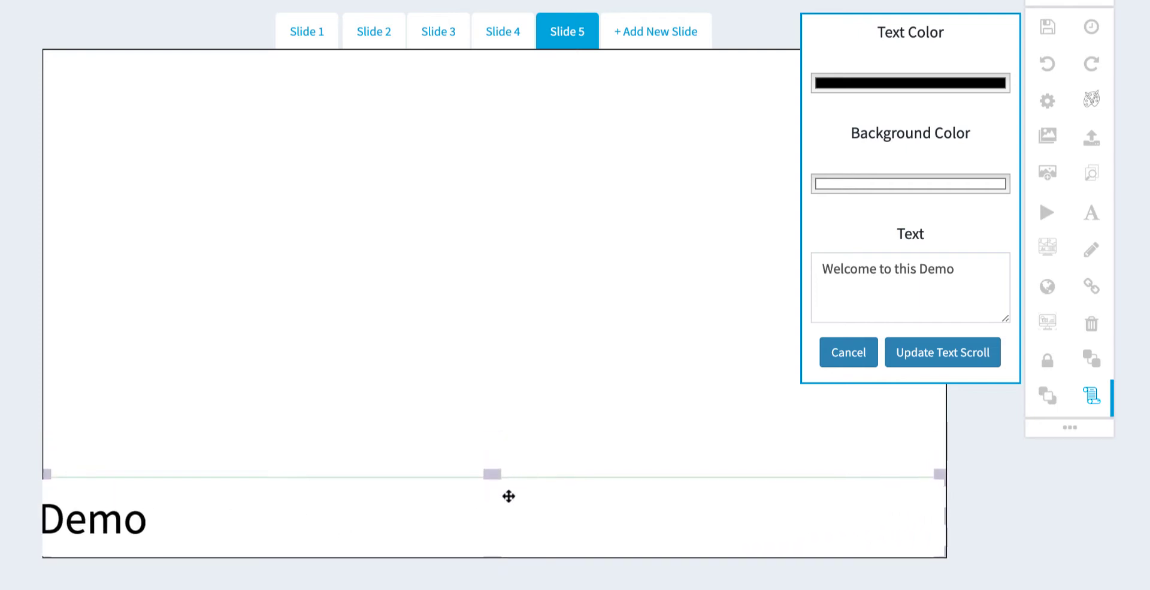
{"action": "left_click", "coordinate": [1093, 397]}
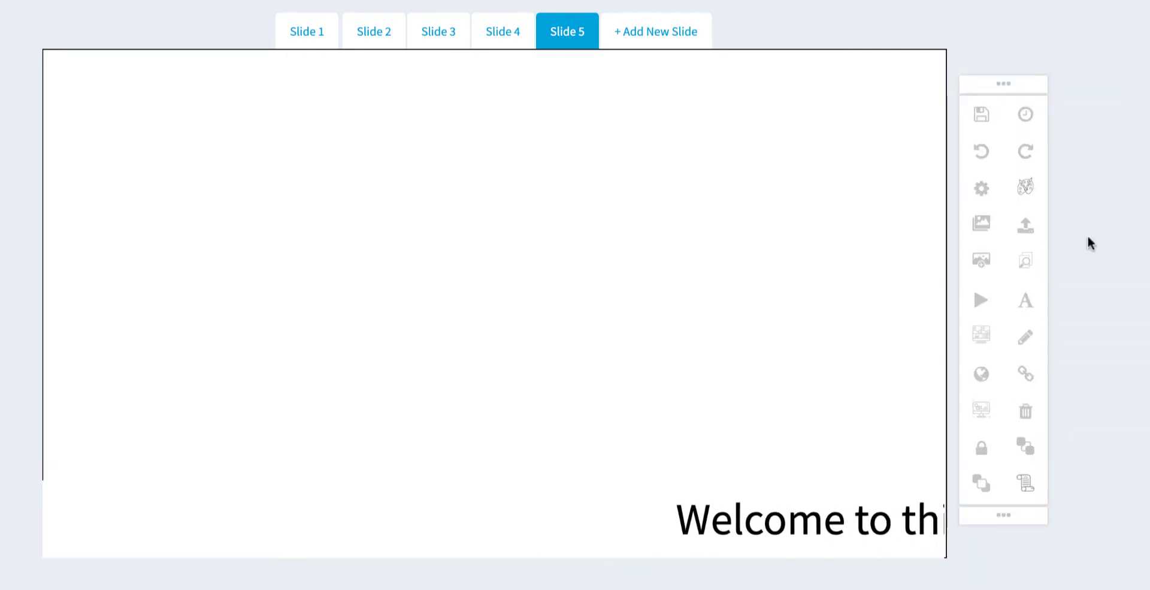
Insert the lake landscape video on slide 5, enlarge it and position it above the scrolling text
{"action": "left_click", "coordinate": [981, 303]}
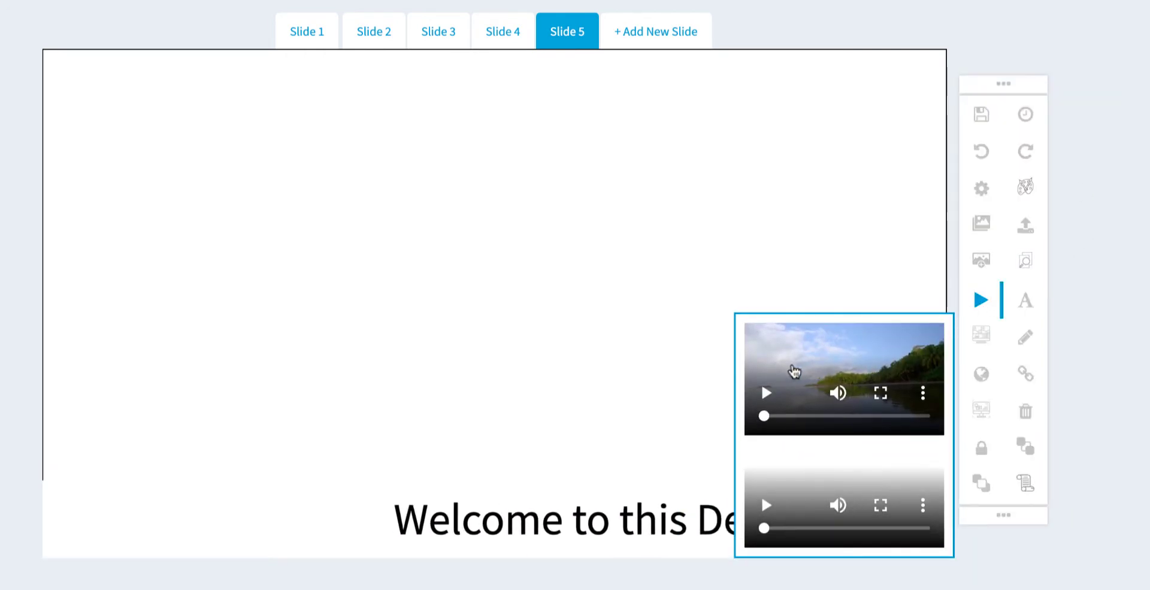
{"action": "left_click", "coordinate": [796, 324]}
{"action": "left_click_drag", "start_coordinate": [543, 325], "coordinate": [195, 115]}
{"action": "left_click_drag", "start_coordinate": [310, 199], "coordinate": [827, 469]}
{"action": "left_click_drag", "start_coordinate": [662, 410], "coordinate": [713, 418]}
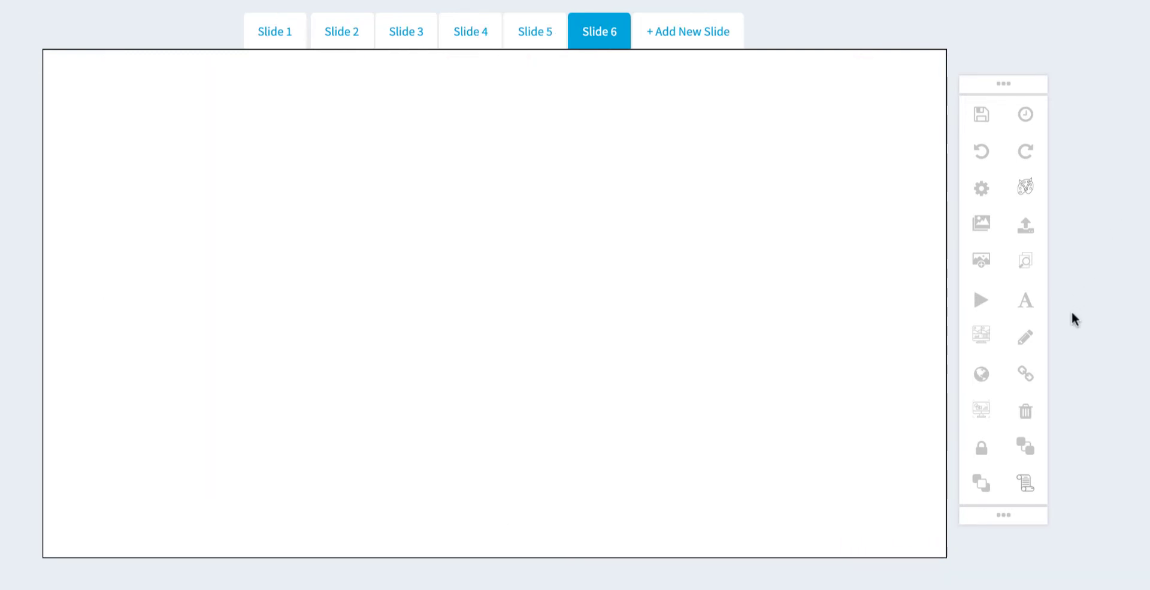
Set up an image slider on slide 6 with the Fade animation type and 3 seconds between images
{"action": "left_click", "coordinate": [978, 333]}
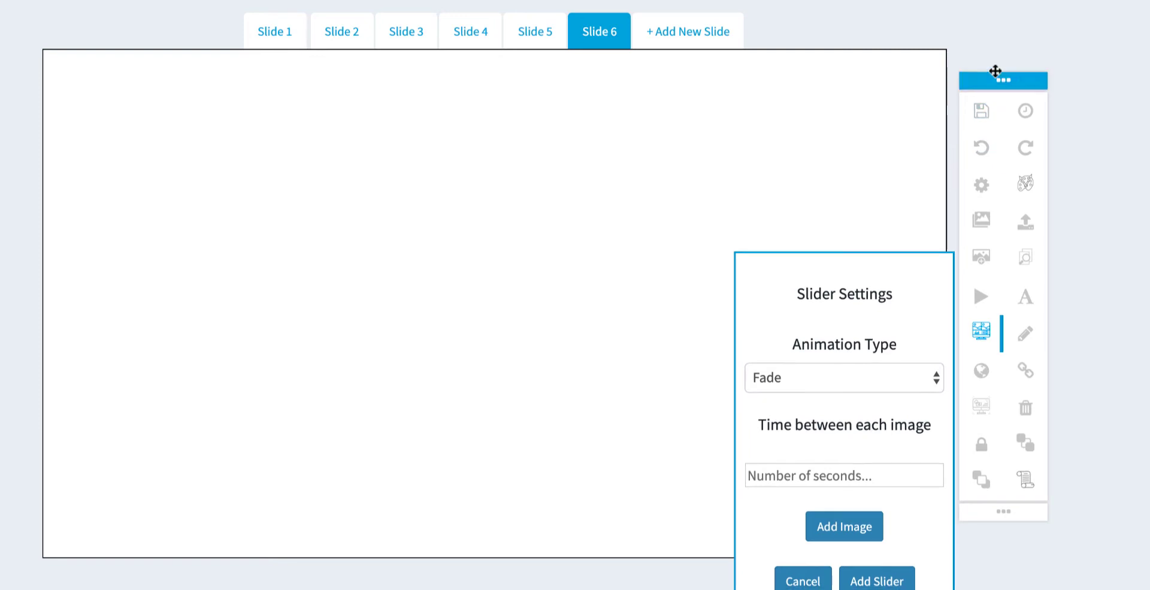
{"action": "left_click_drag", "start_coordinate": [995, 88], "coordinate": [995, 25]}
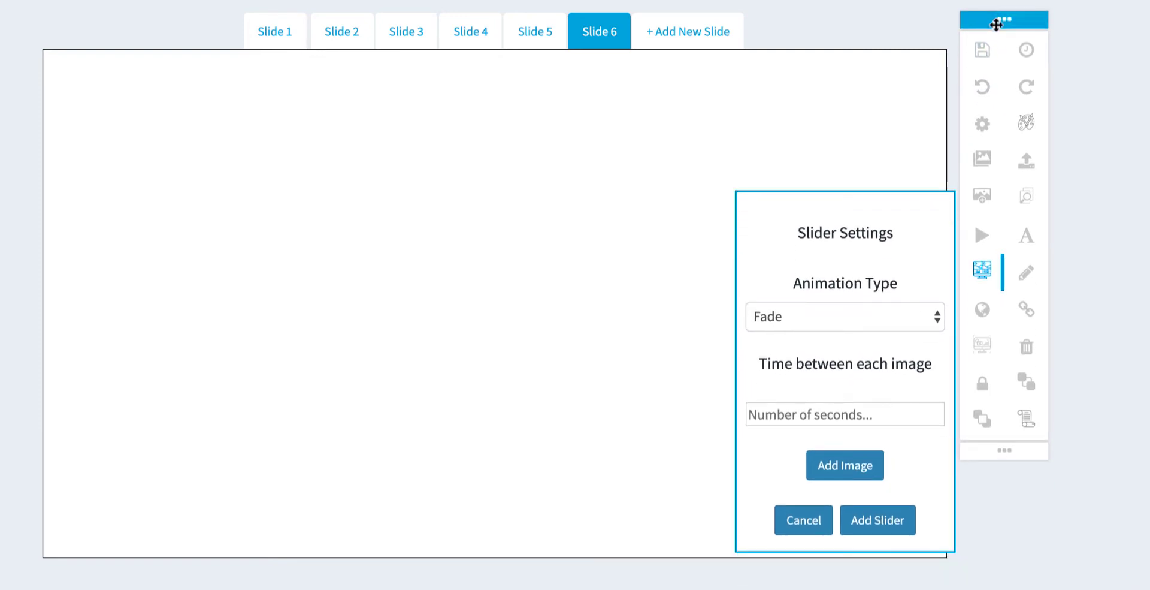
{"action": "left_click", "coordinate": [850, 317]}
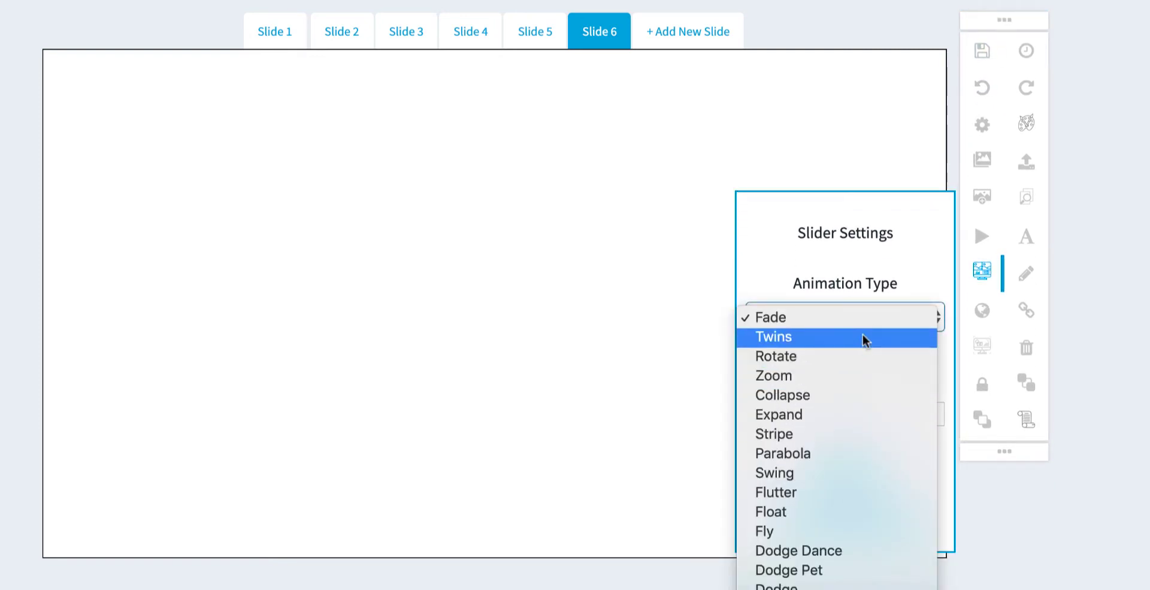
{"action": "left_click", "coordinate": [861, 315]}
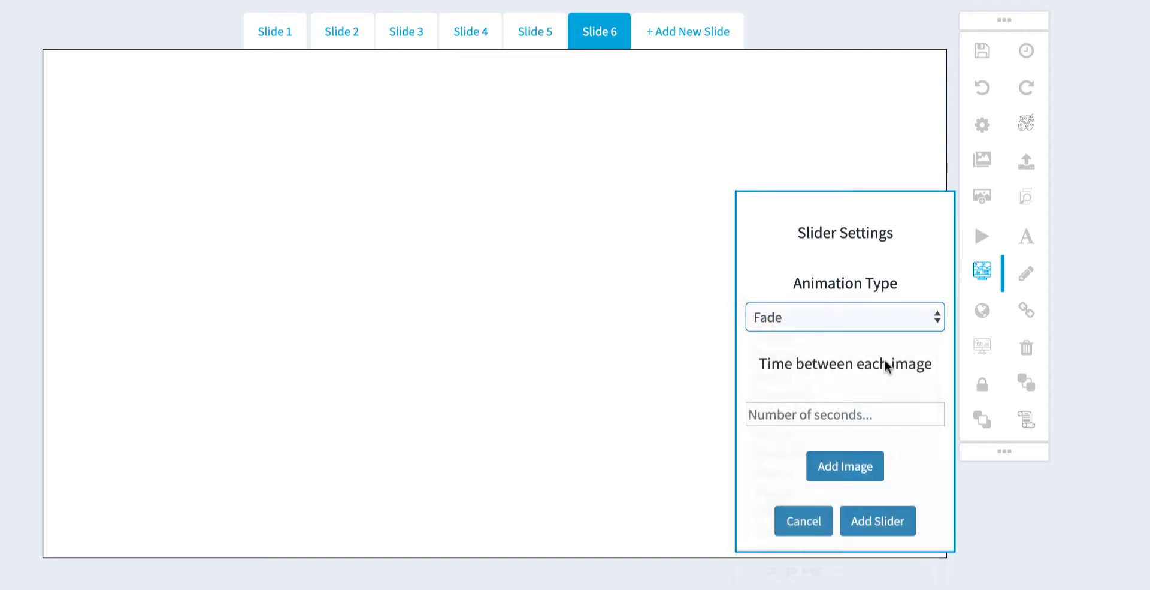
{"action": "left_click", "coordinate": [866, 405]}
{"action": "type", "text": "3"}
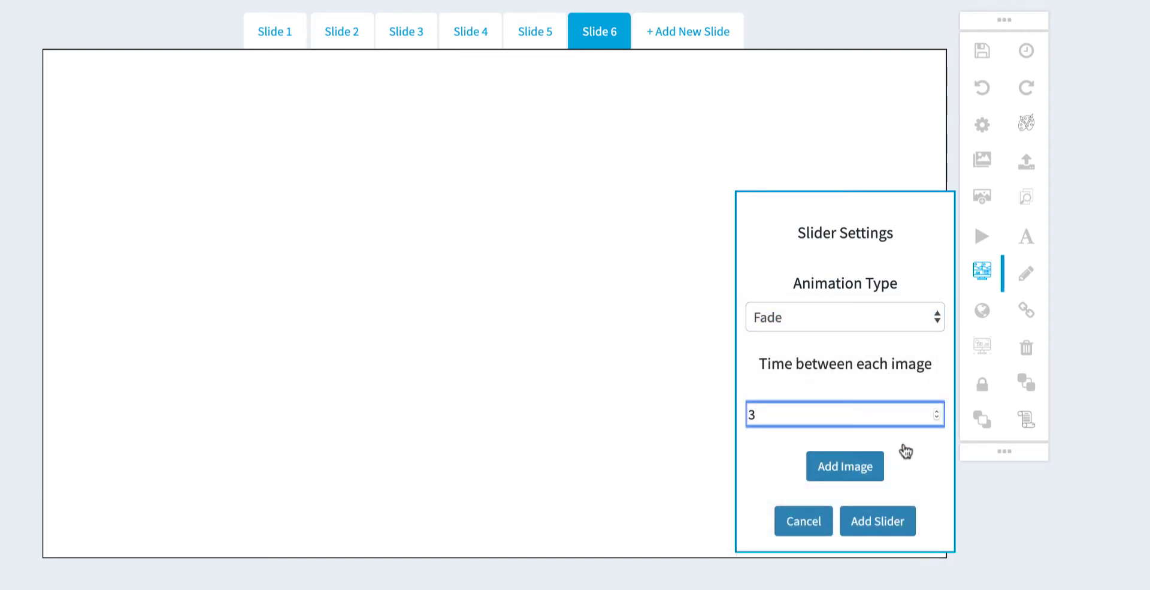
Add the two classroom photos and the library bookshelf photo from the image library to the slider
{"action": "left_click", "coordinate": [855, 467]}
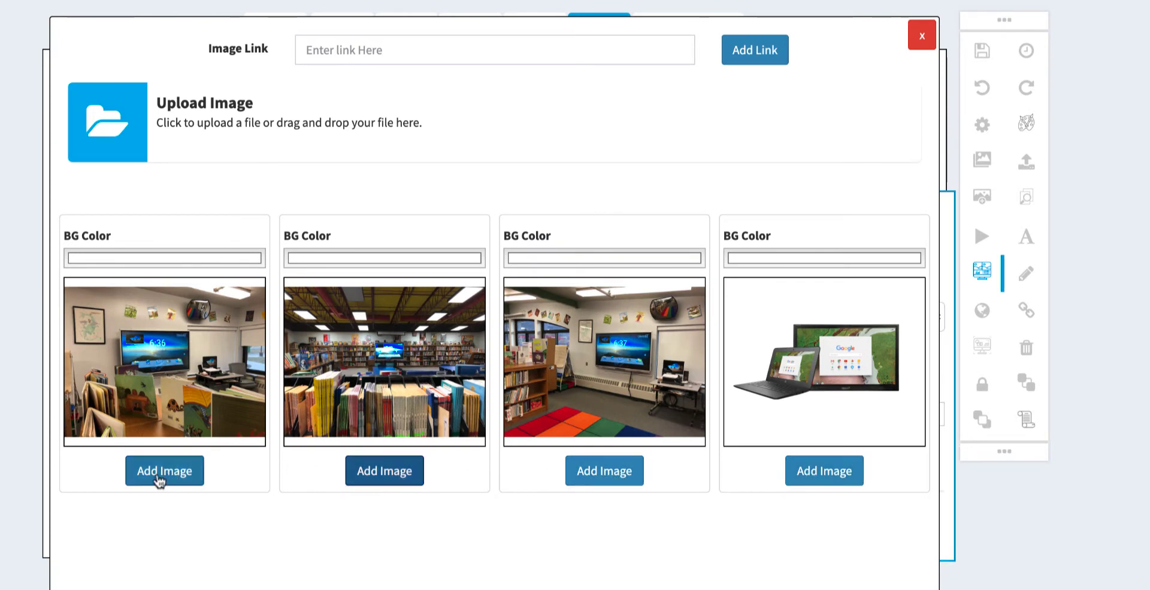
{"action": "left_click", "coordinate": [921, 38]}
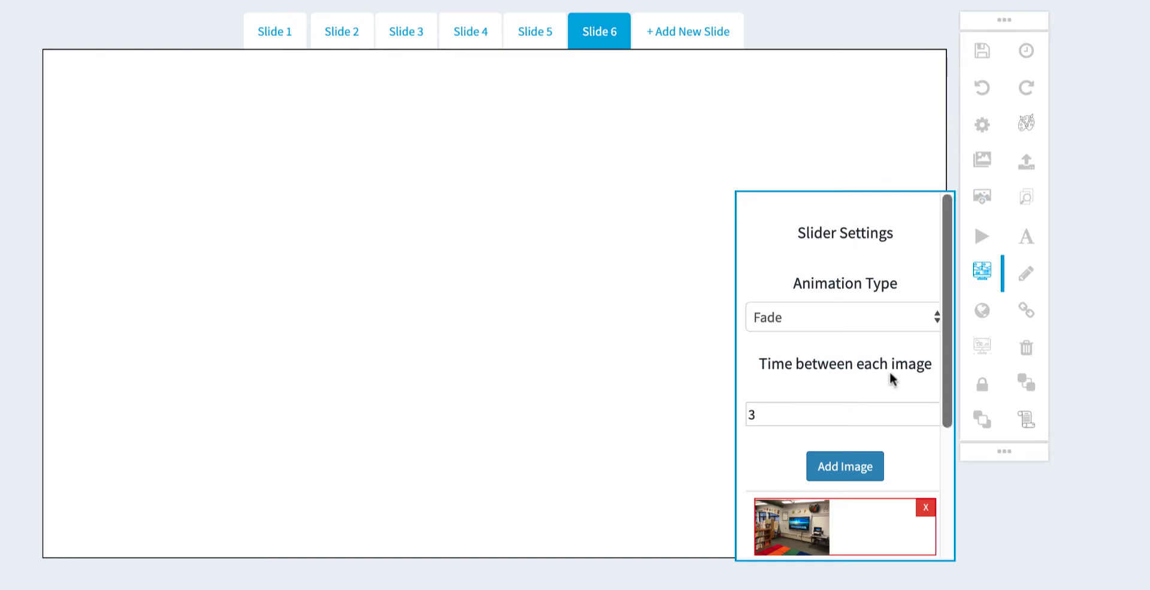
{"action": "scroll", "coordinate": [890, 379], "scroll_direction": "down", "scroll_amount": 3}
{"action": "scroll", "coordinate": [892, 379], "scroll_direction": "down", "scroll_amount": 1}
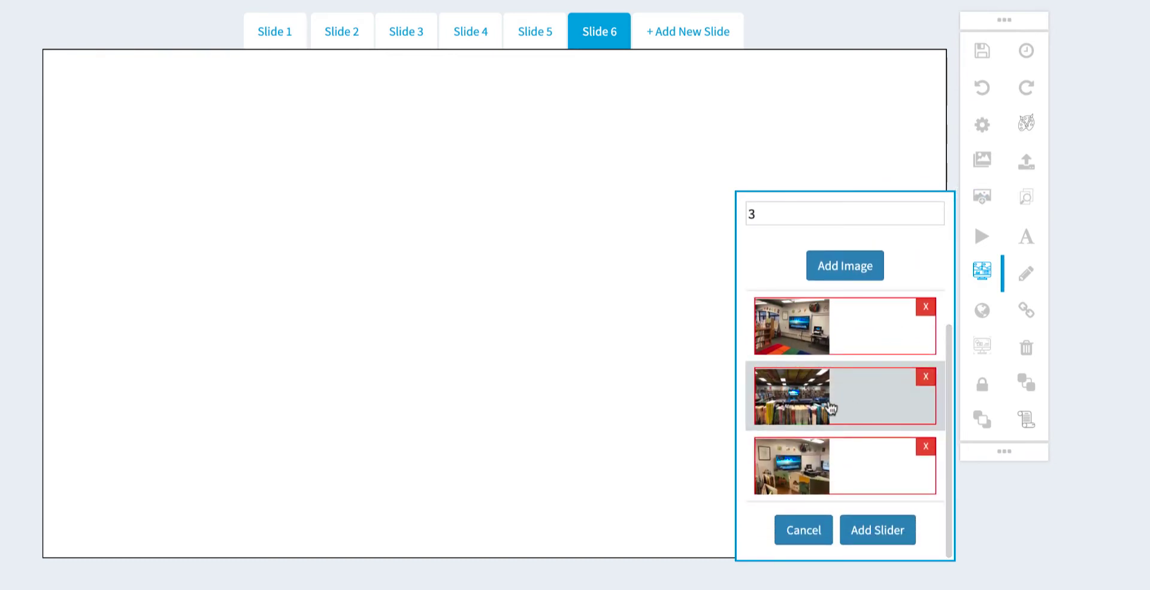
Try moving the bookshelf photo down in the image order and add the slider to slide 6
{"action": "left_click_drag", "start_coordinate": [829, 409], "coordinate": [831, 455]}
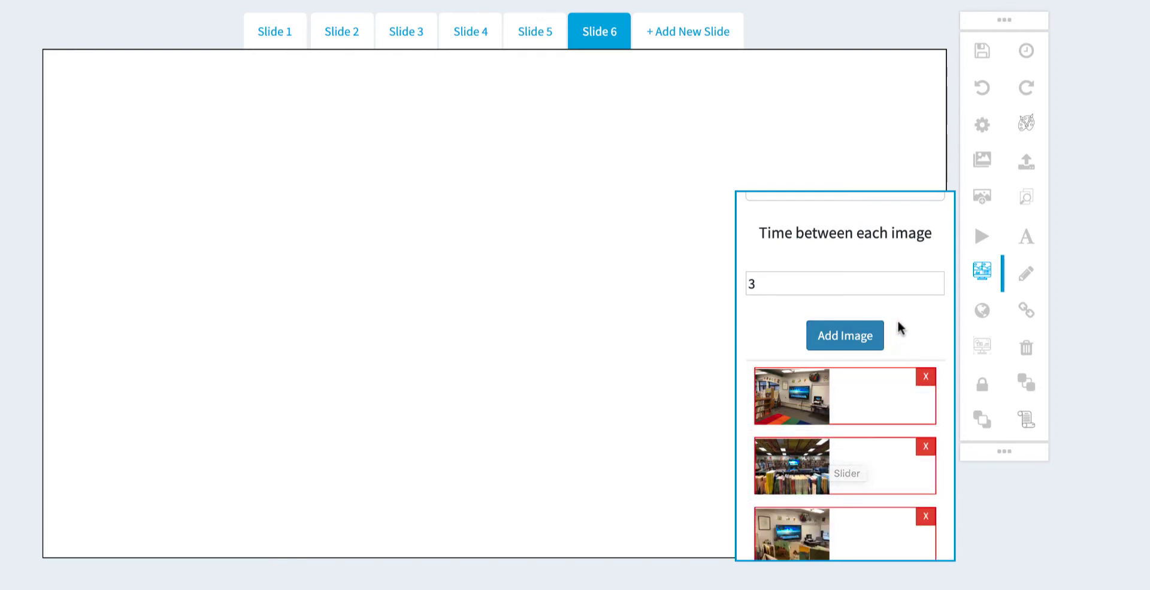
{"action": "scroll", "coordinate": [896, 323], "scroll_direction": "down", "scroll_amount": 1}
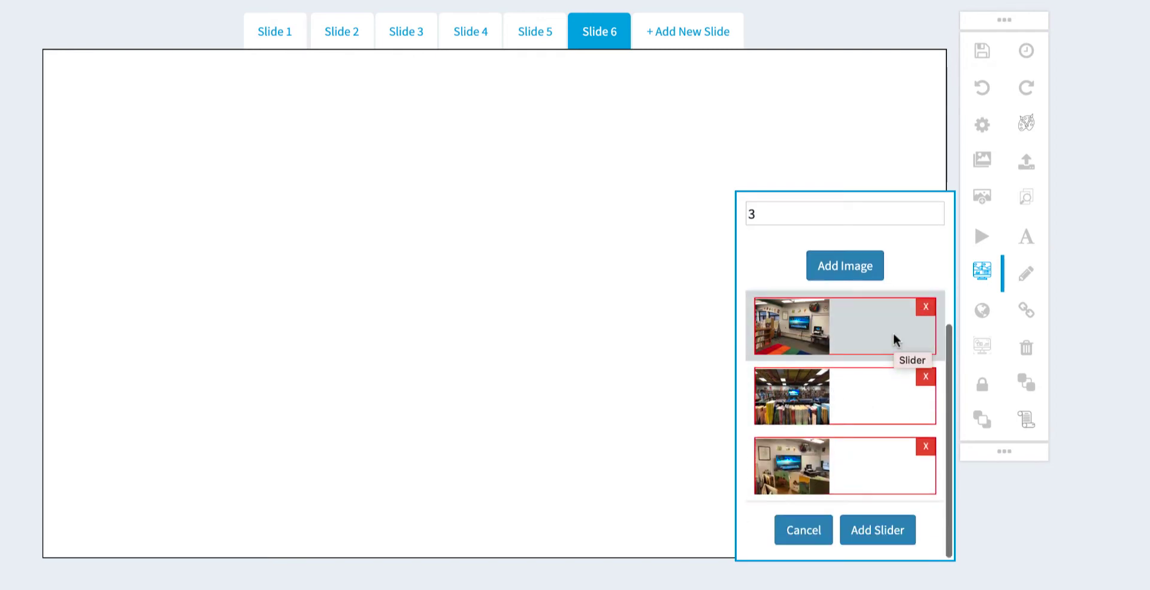
{"action": "left_click", "coordinate": [895, 523]}
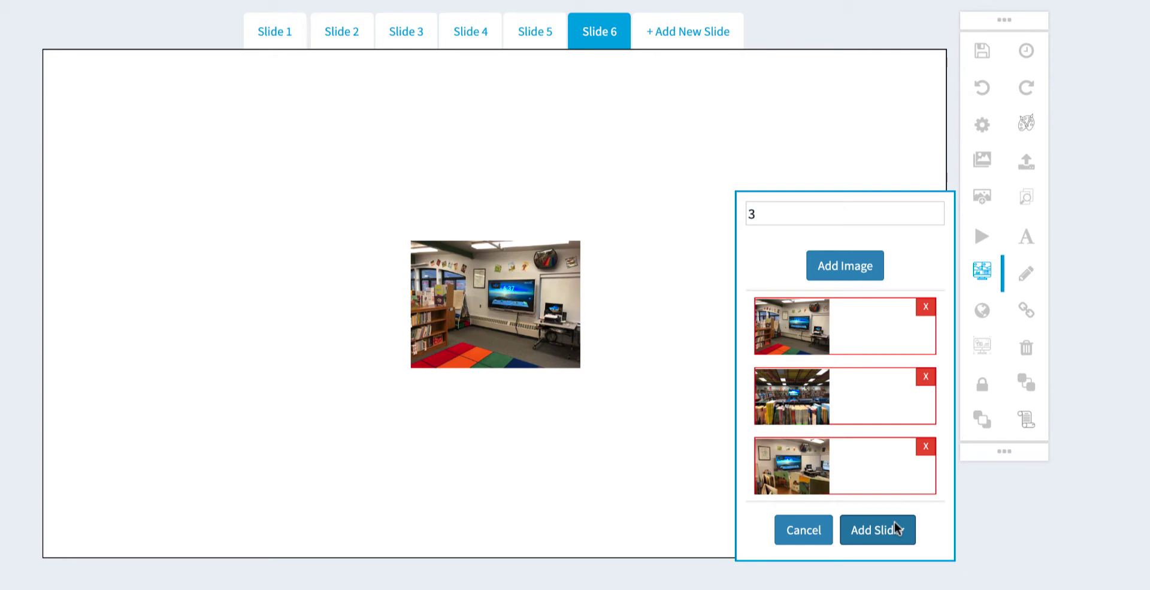
Enlarge the image slider and move it to the upper-left area of slide 6
{"action": "left_click", "coordinate": [541, 329]}
{"action": "left_click_drag", "start_coordinate": [602, 362], "coordinate": [721, 514]}
{"action": "left_click_drag", "start_coordinate": [576, 386], "coordinate": [364, 282]}
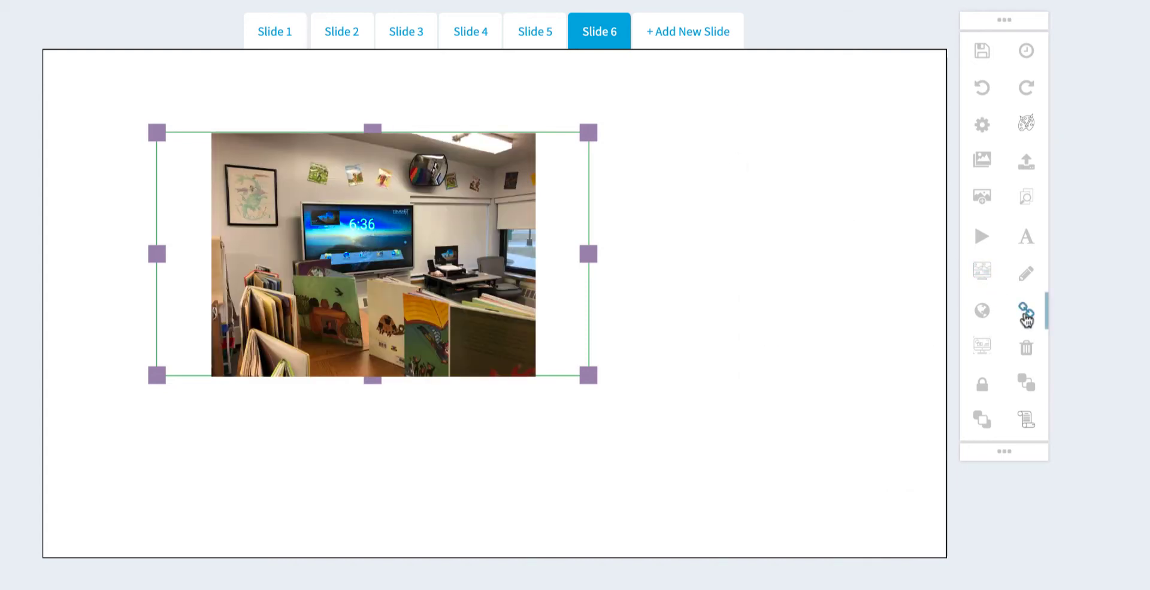
{"action": "left_click", "coordinate": [1026, 317]}
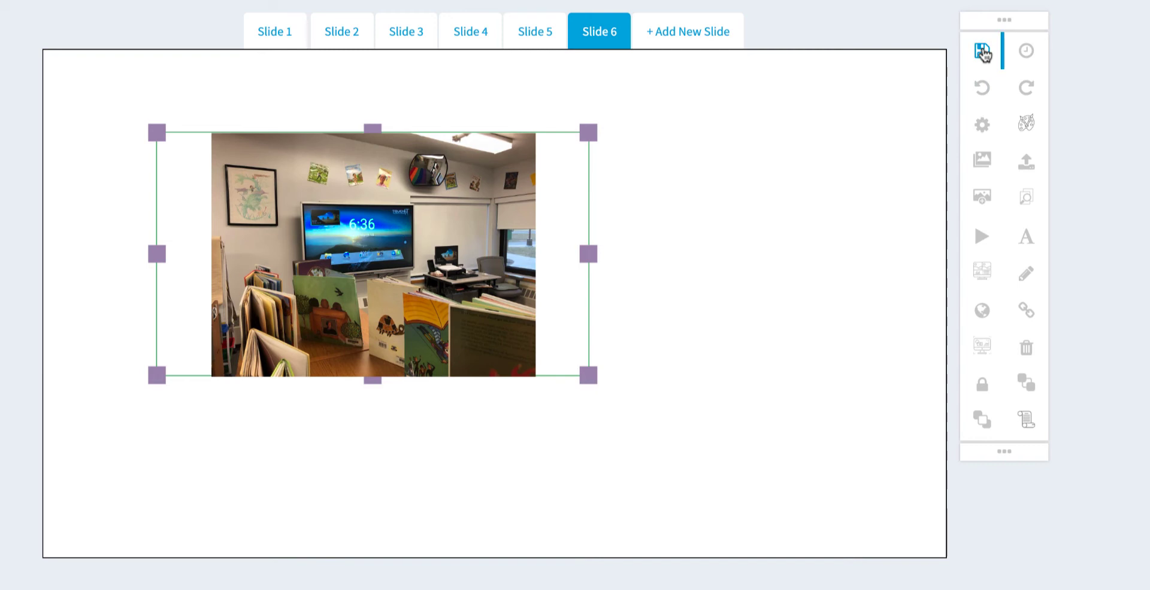
Save the signage layout and open its live preview
{"action": "left_click", "coordinate": [983, 54]}
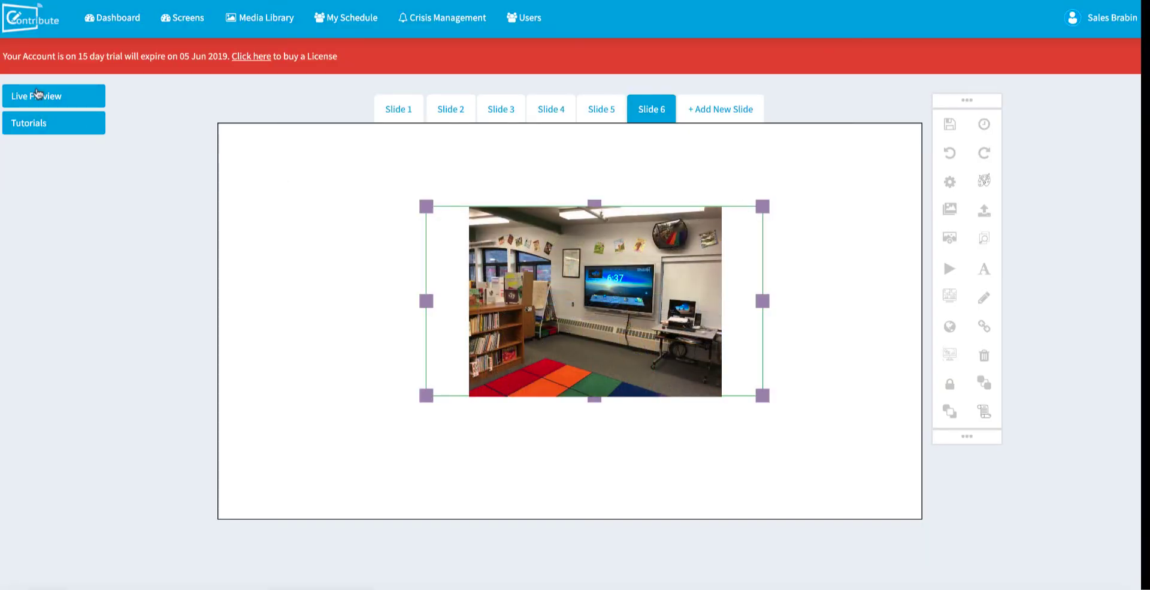
{"action": "left_click", "coordinate": [37, 95]}
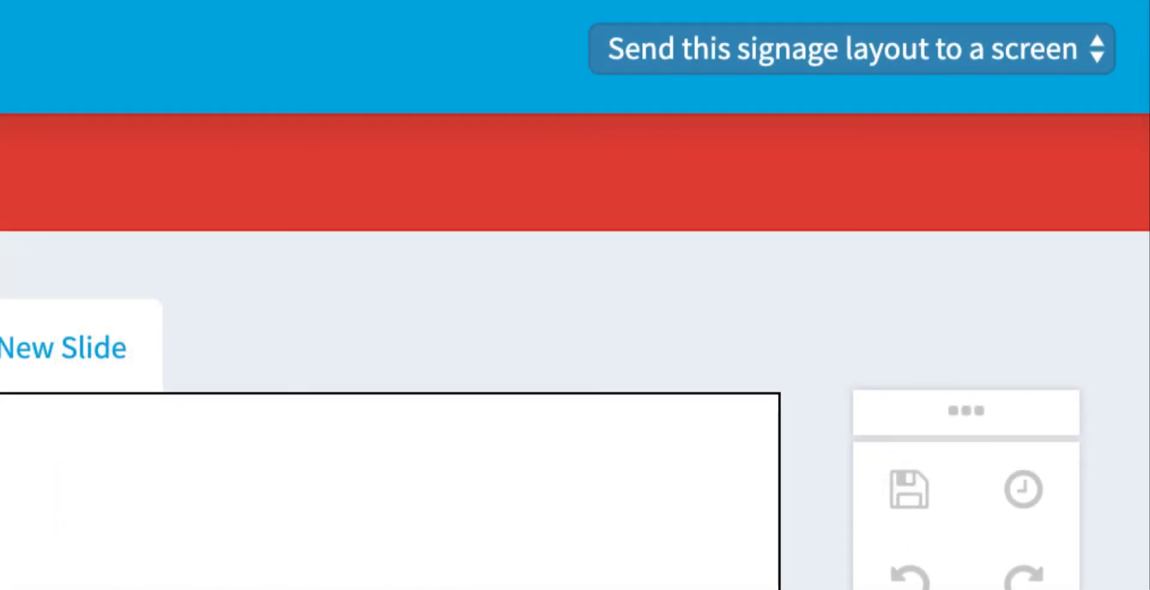
Choose to add a new screen as the destination for this signage layout
{"action": "left_click", "coordinate": [818, 57]}
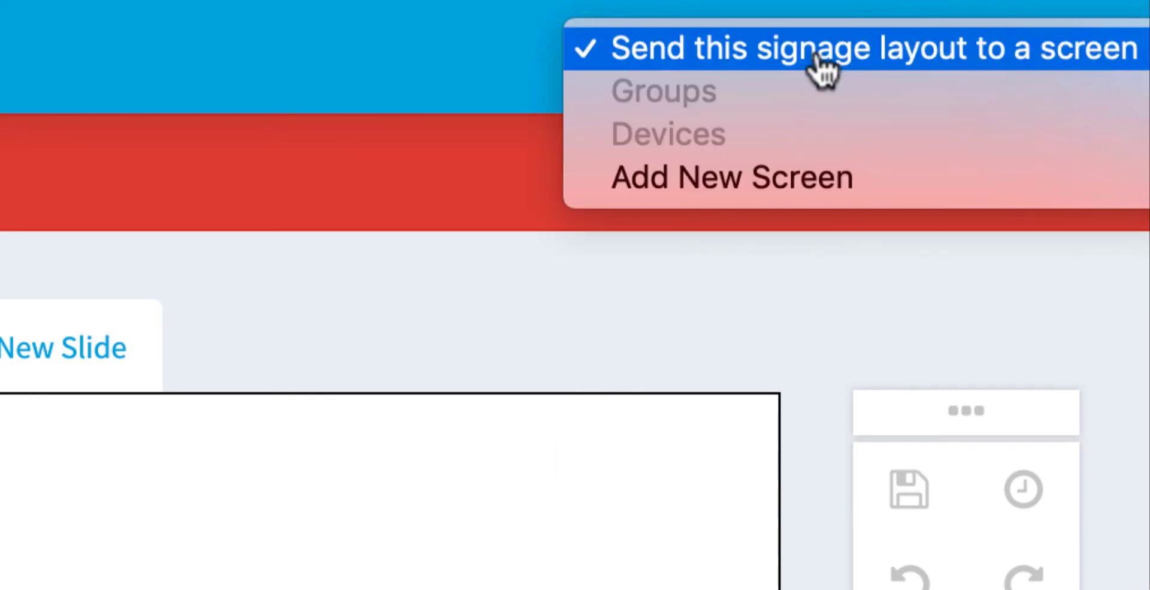
{"action": "left_click", "coordinate": [845, 186]}
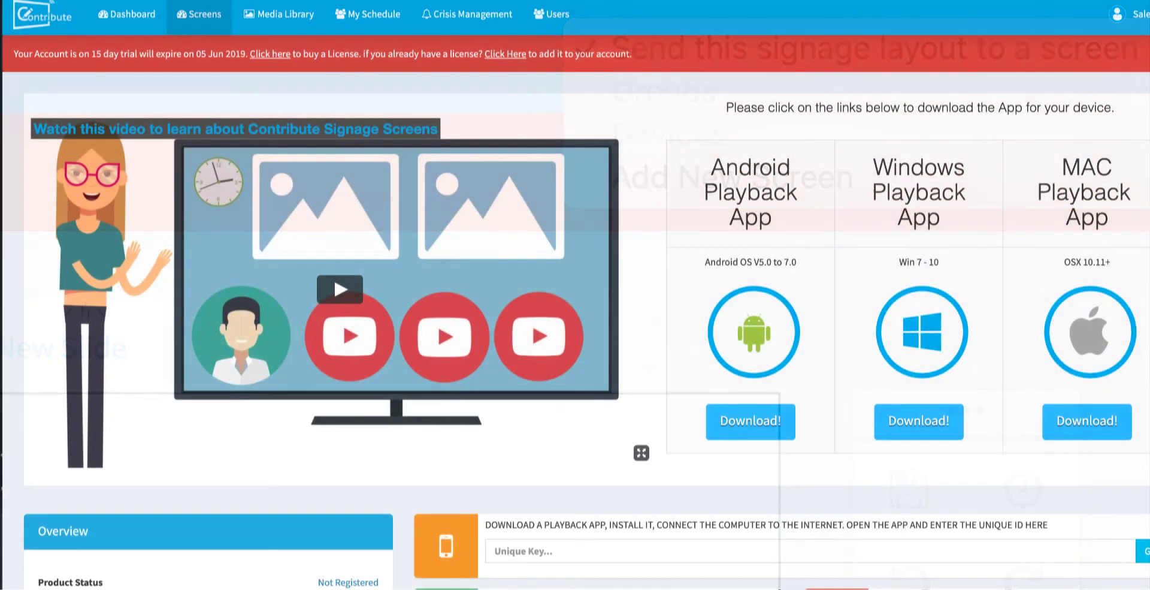